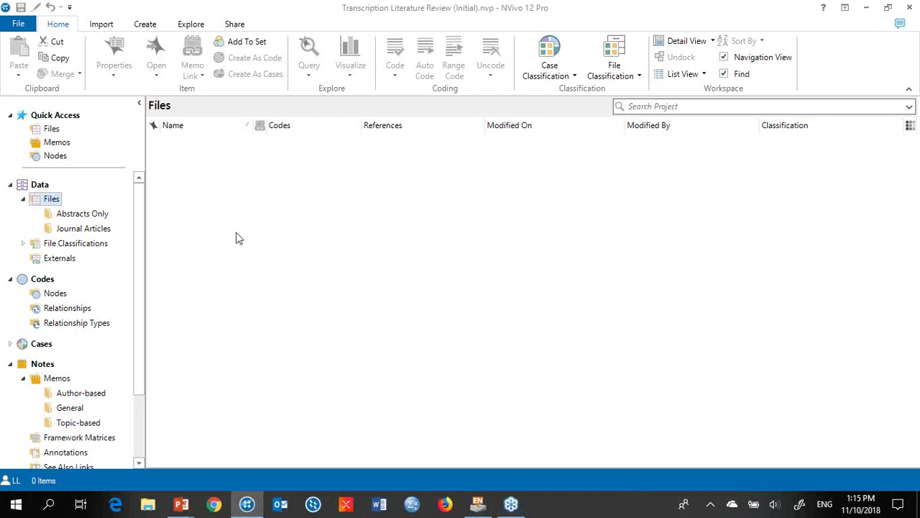
- Look through the Abstracts Only and Journal Articles folders and check the available import options for the article list
click(76, 217)
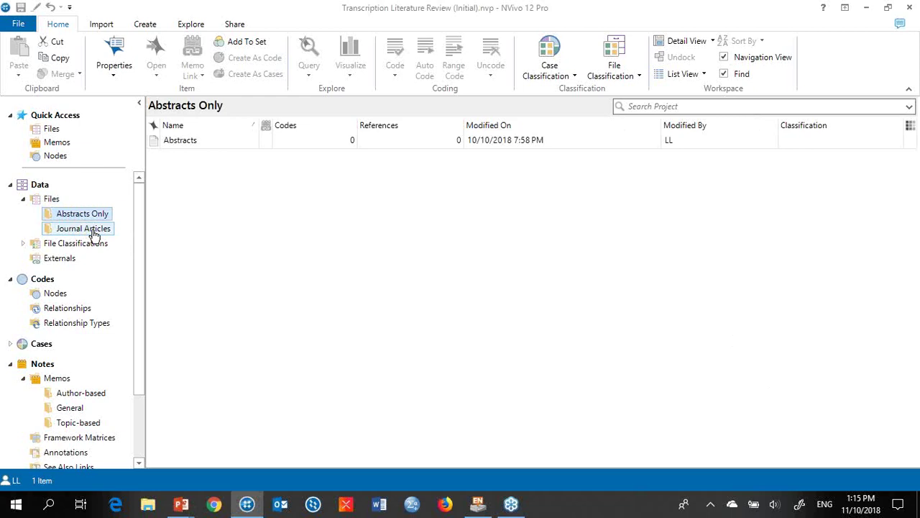
click(93, 231)
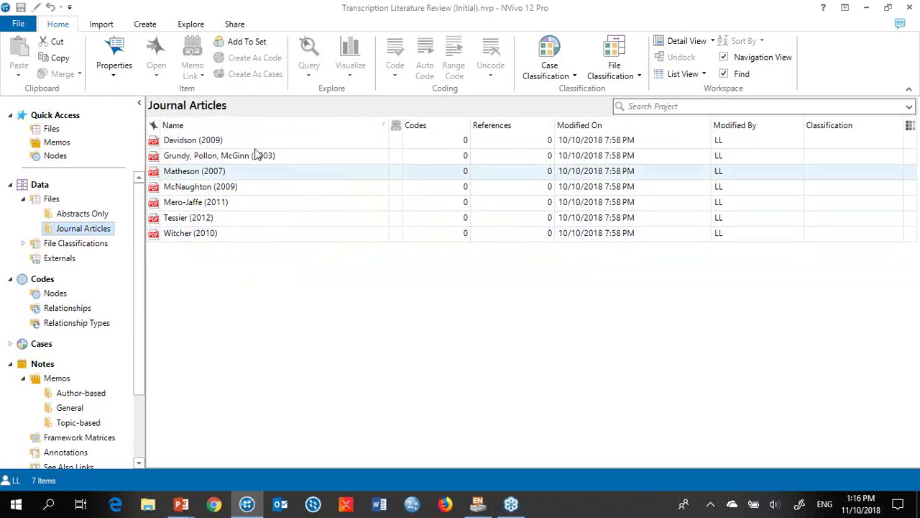
right_click(353, 302)
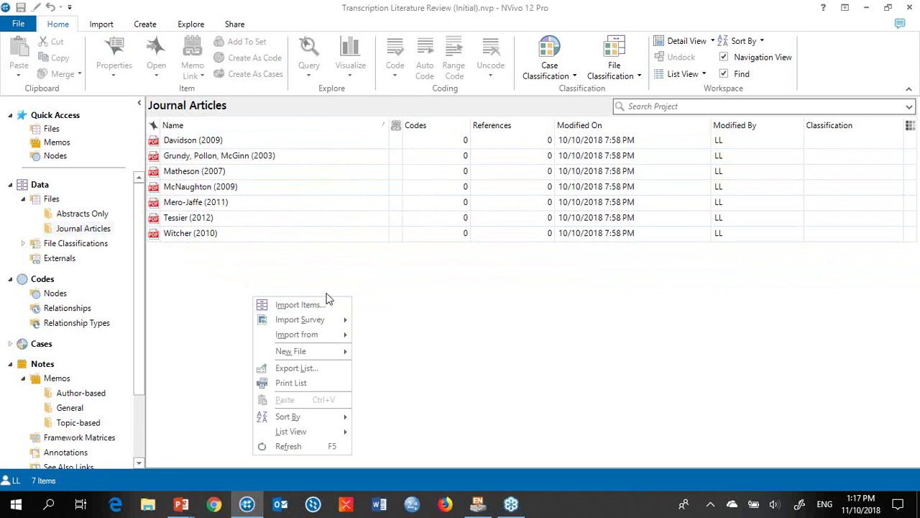
click(243, 309)
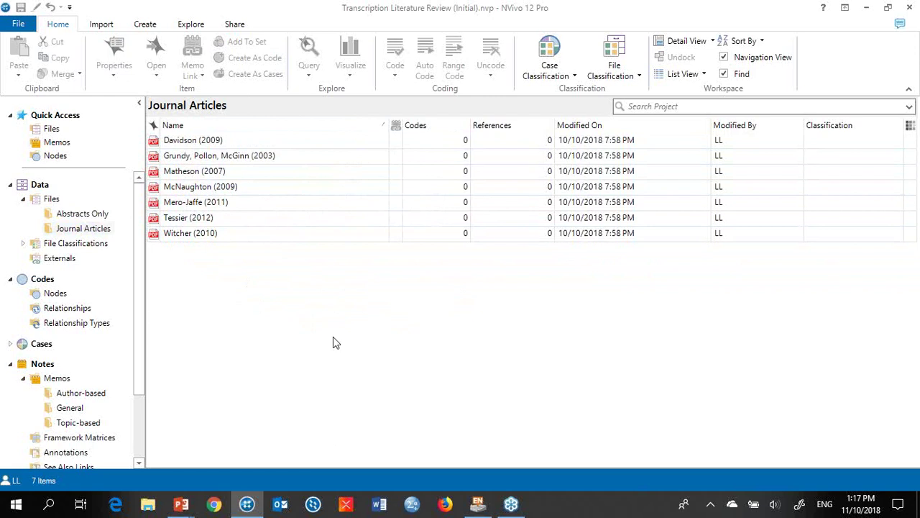
- Open the Davidson (2009) article and widen its reading area by collapsing the folder navigation and narrowing the file list
double_click(158, 144)
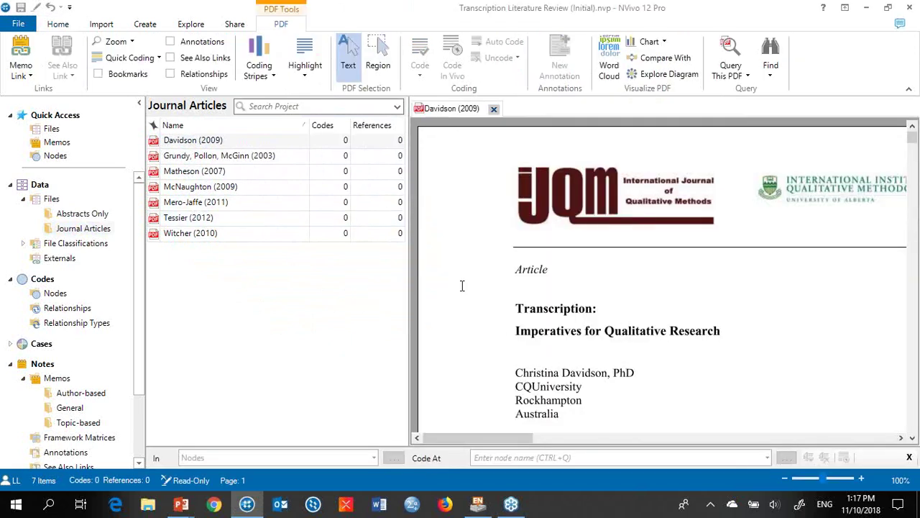
click(136, 107)
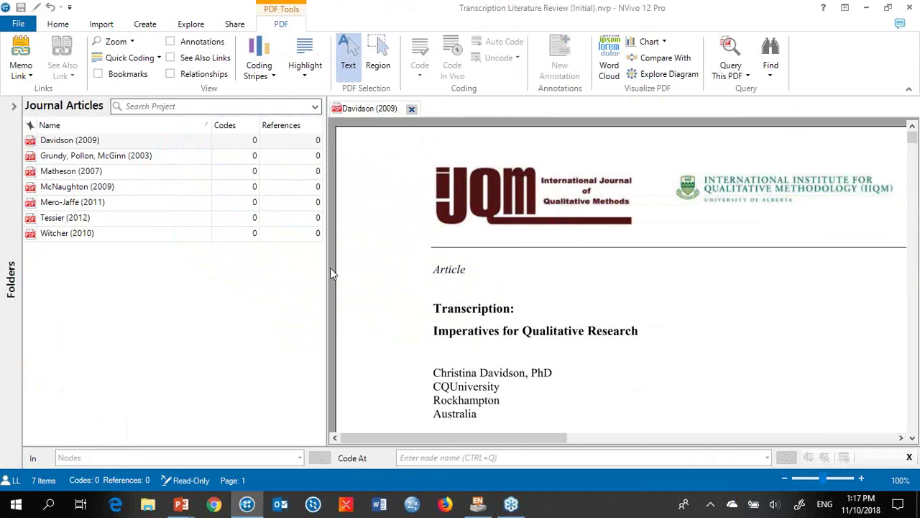
drag(330, 268, 233, 278)
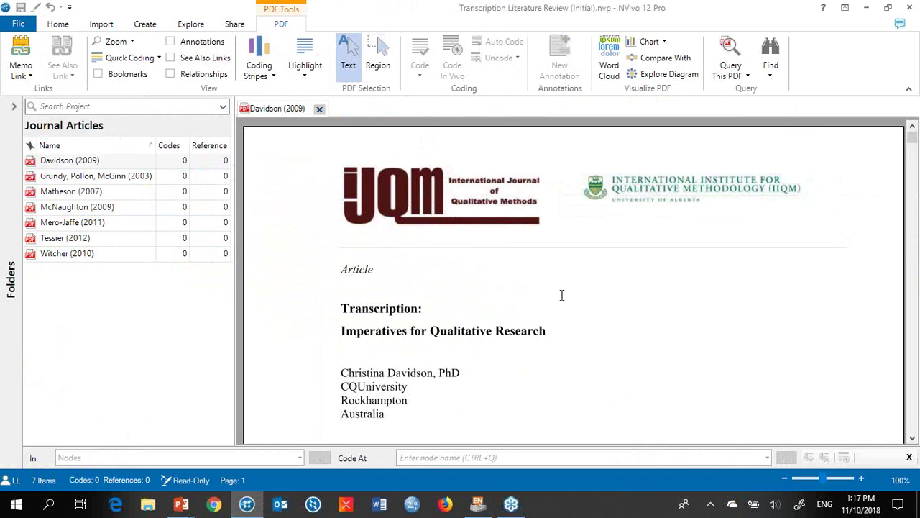
- Select the first two sentences of the page 4 paragraph starting "This elaboration reminds" as text, and clear the selection
scroll(565, 299, down, 5)
scroll(566, 304, down, 10)
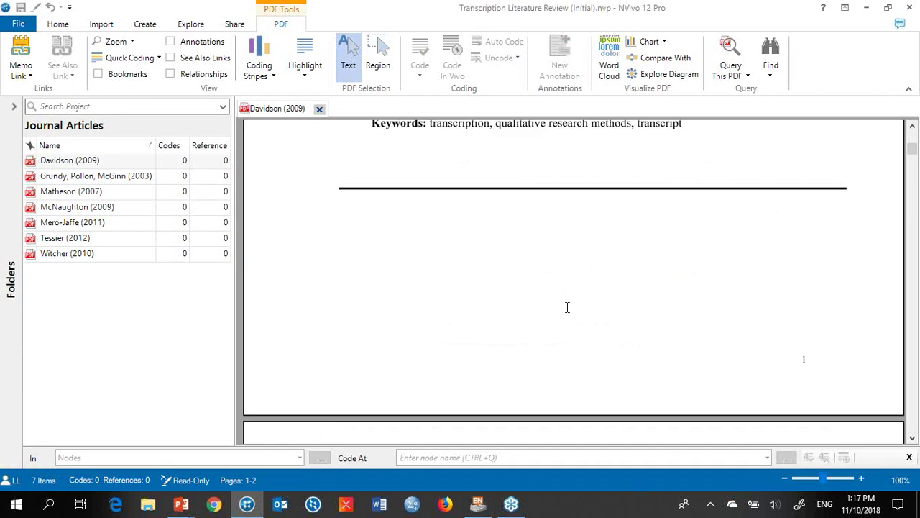
scroll(567, 308, up, 2)
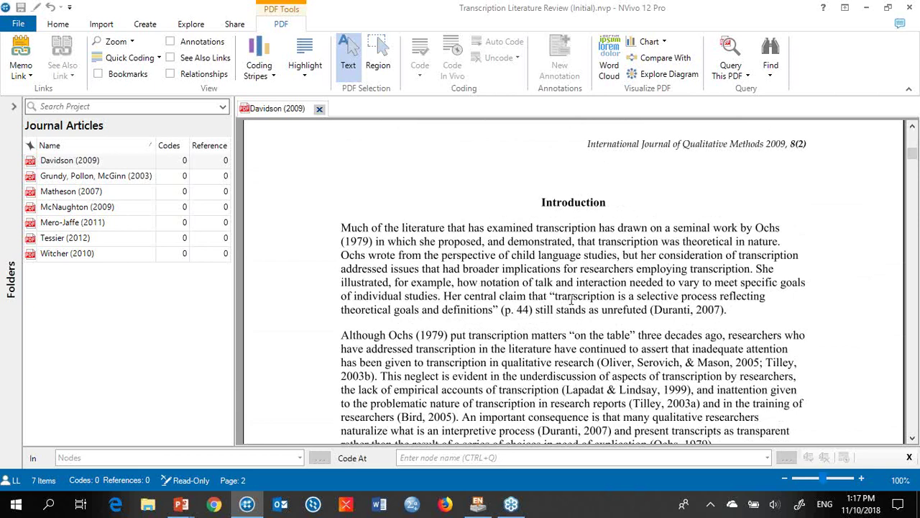
scroll(692, 266, down, 8)
scroll(691, 281, down, 20)
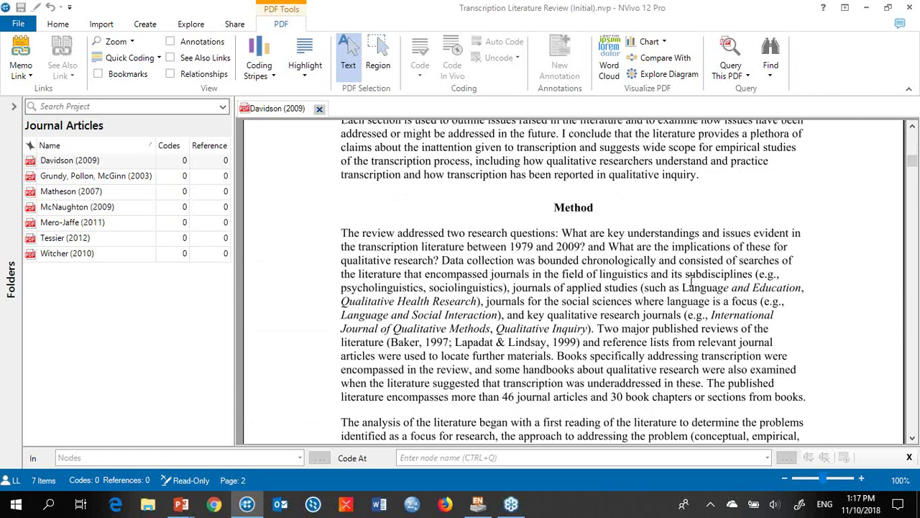
scroll(693, 285, down, 18)
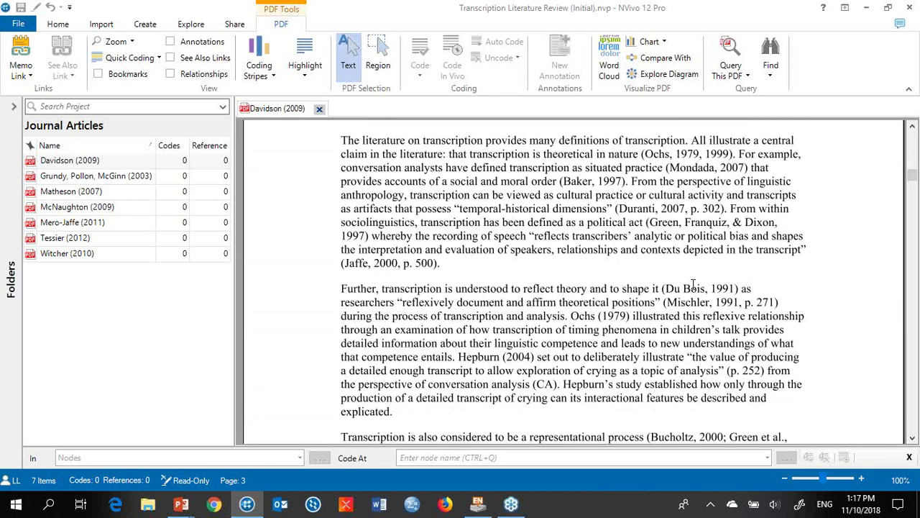
scroll(691, 286, down, 2)
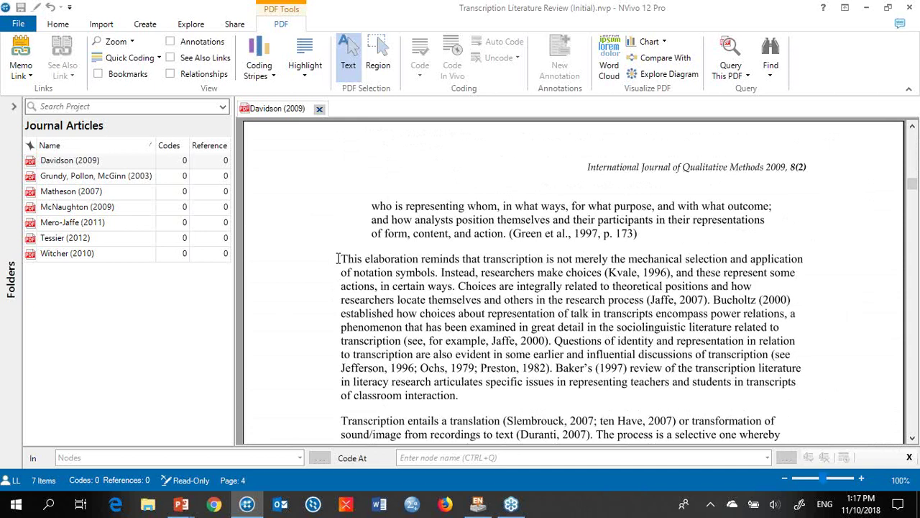
drag(338, 258, 396, 276)
drag(439, 286, 457, 288)
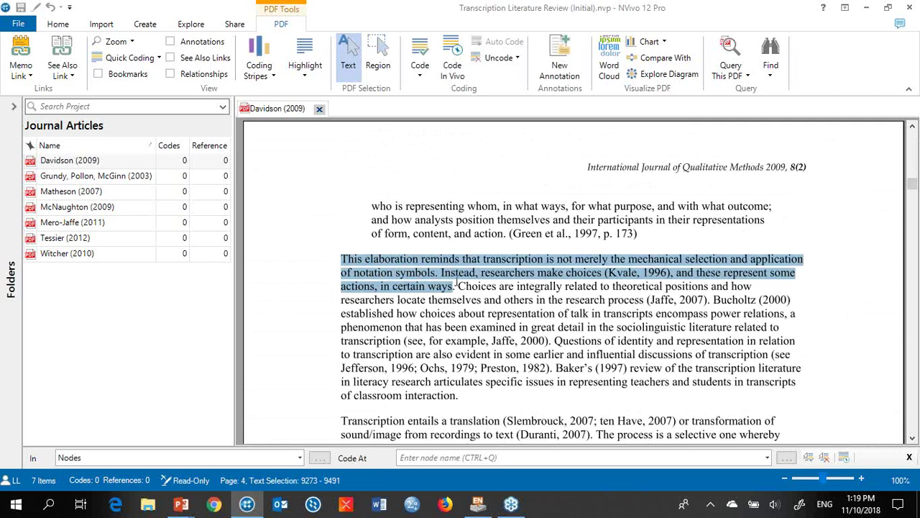
scroll(509, 351, down, 3)
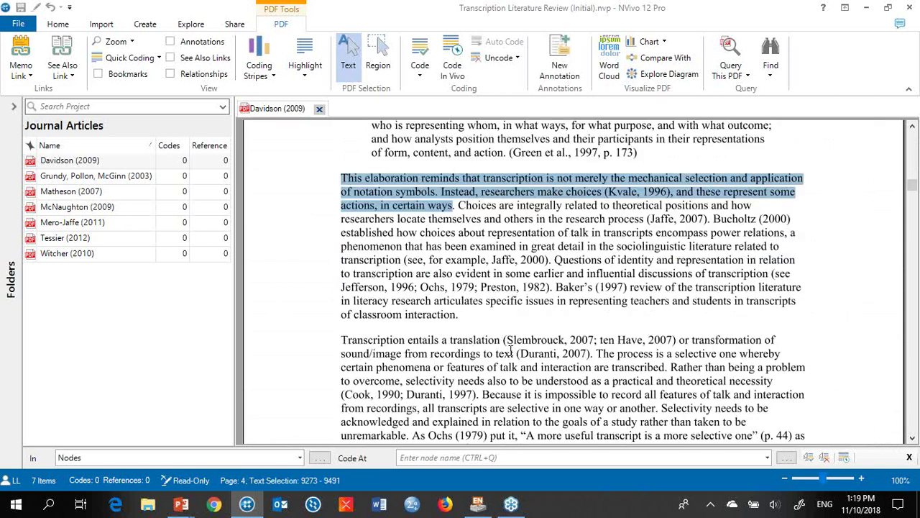
click(498, 234)
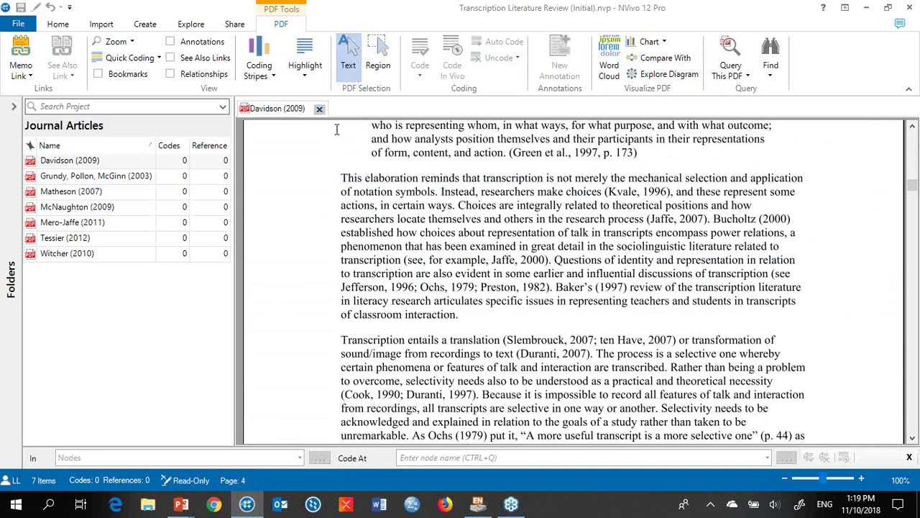
- Use Region selection to mark the whole "This elaboration reminds" paragraph, and replace that with a region around its first two lines
click(378, 61)
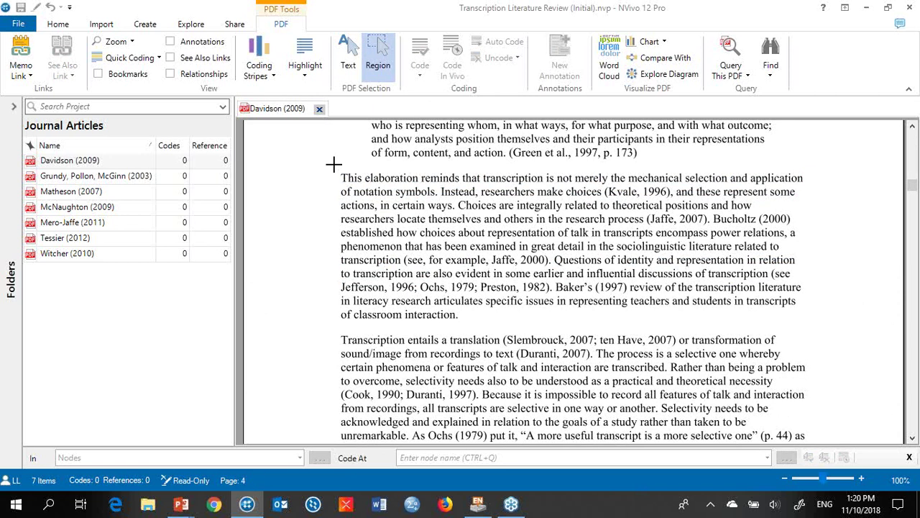
mouse_move(334, 164)
mouse_down()
mouse_move(659, 294)
mouse_move(811, 322)
mouse_up()
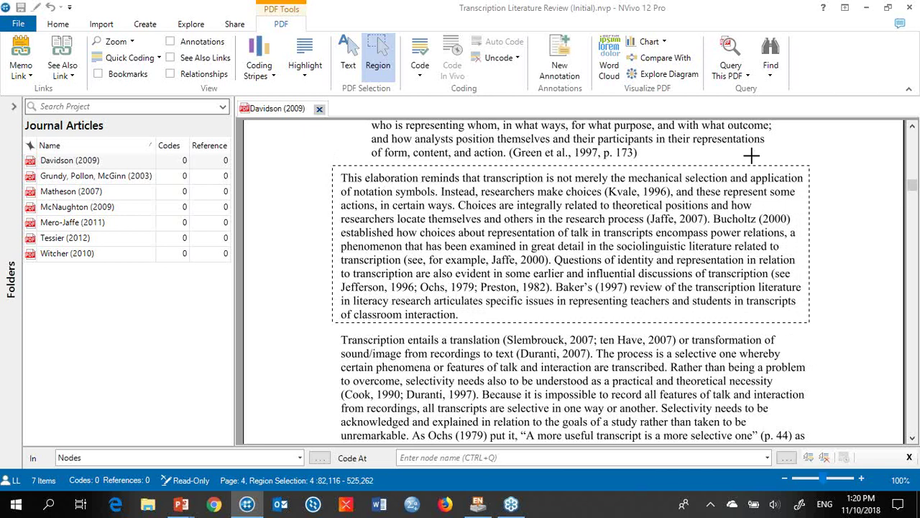
click(334, 165)
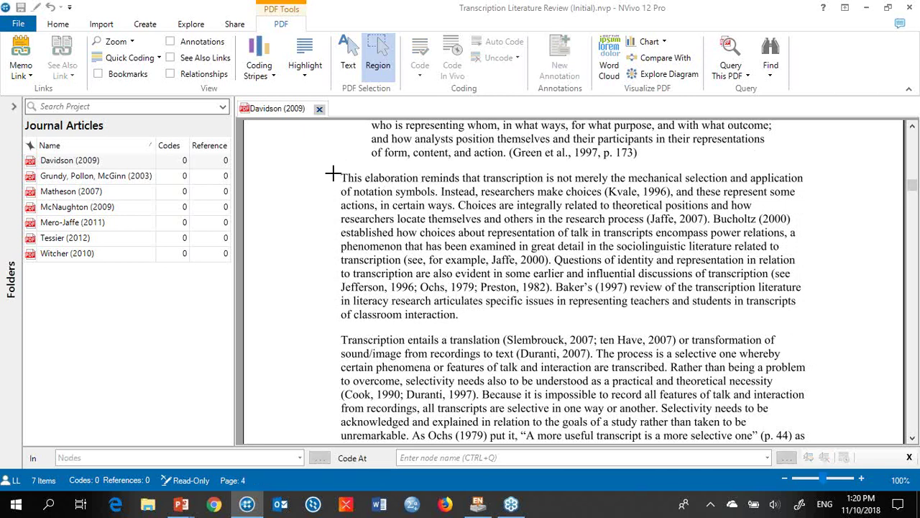
drag(338, 170, 810, 200)
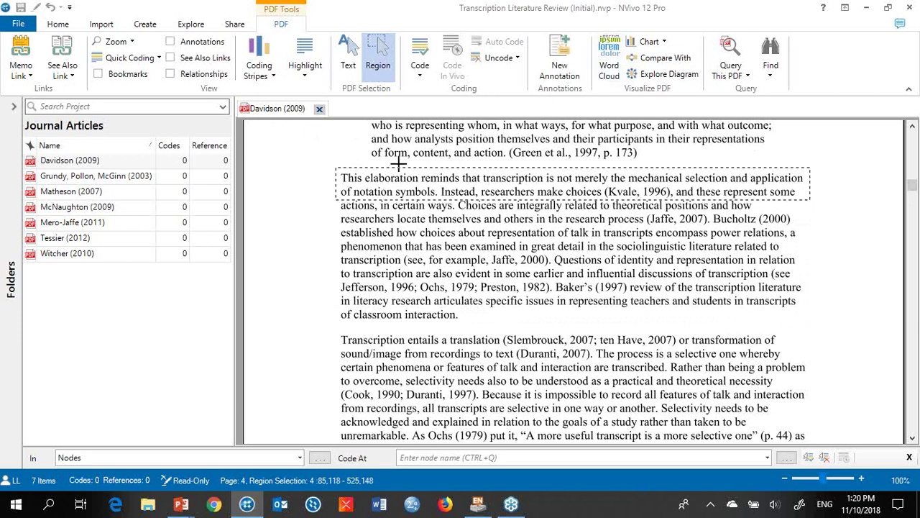
- Close the Davidson (2009) article and restore the collapsed folder navigation
click(320, 110)
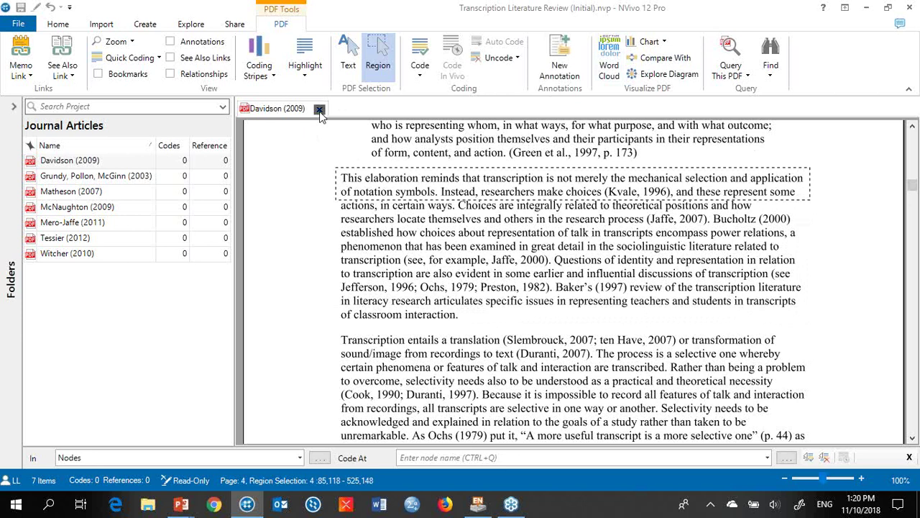
click(13, 107)
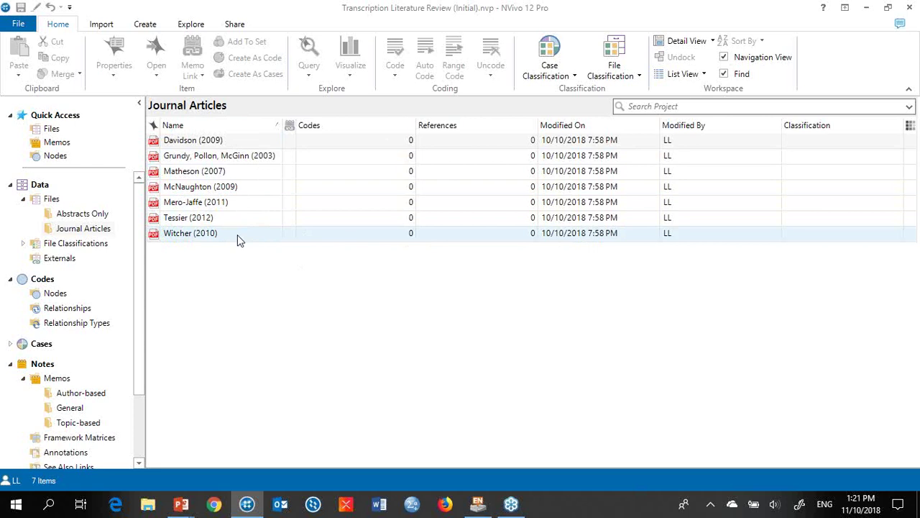
- Open the Abstracts document in the Abstracts Only folder, highlight the first citation and its abstract in turn, and close the document
click(77, 214)
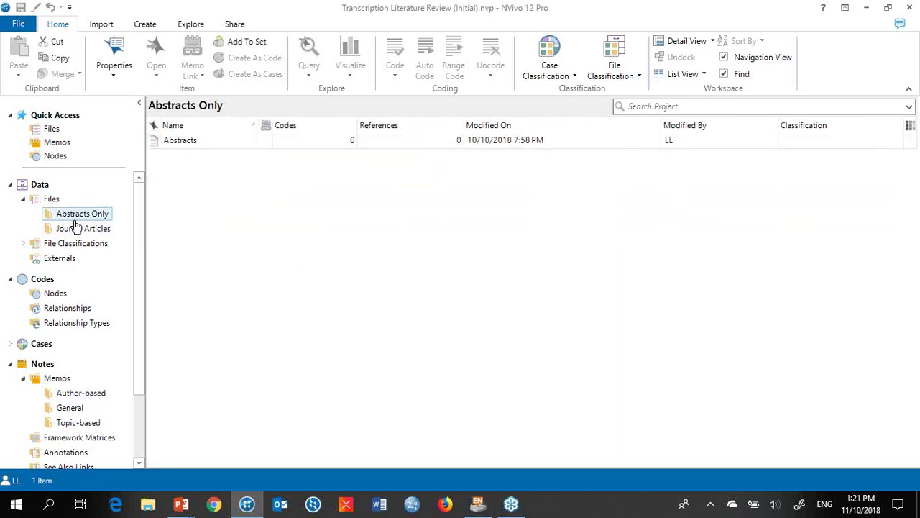
double_click(158, 142)
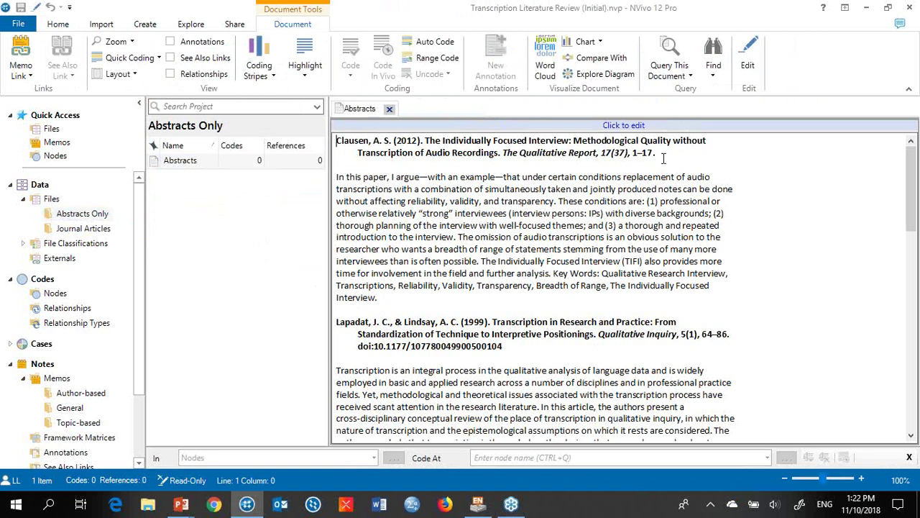
drag(662, 155, 319, 141)
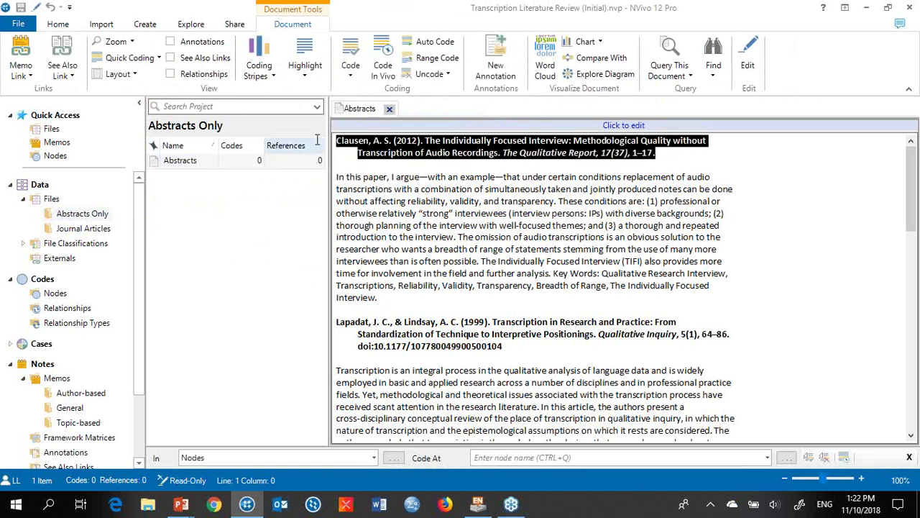
drag(389, 297, 323, 178)
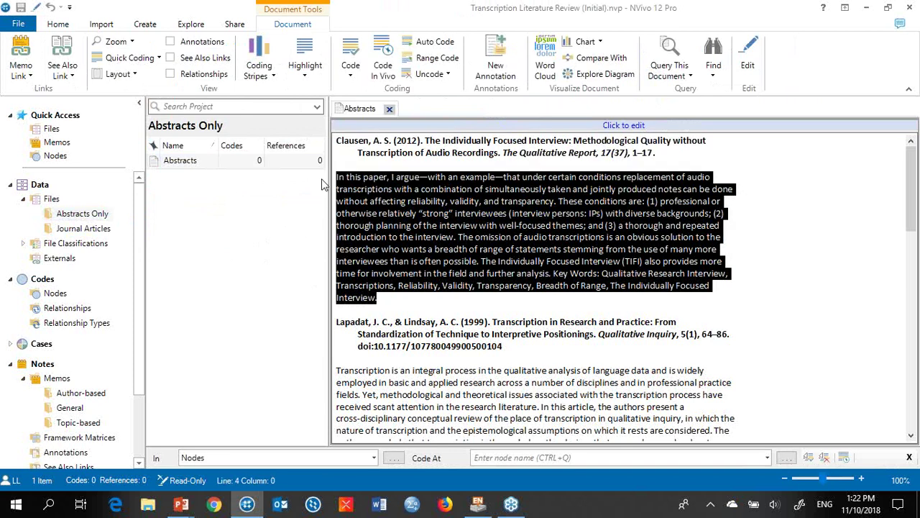
click(541, 229)
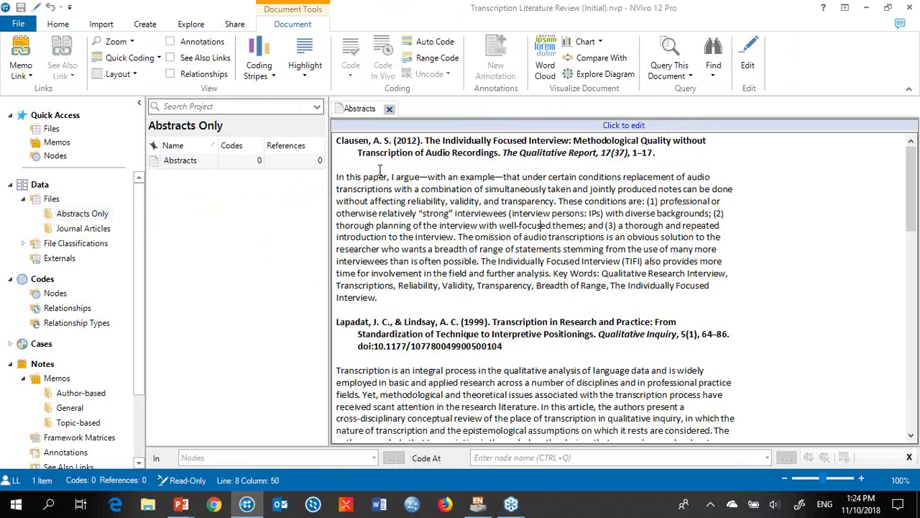
click(389, 109)
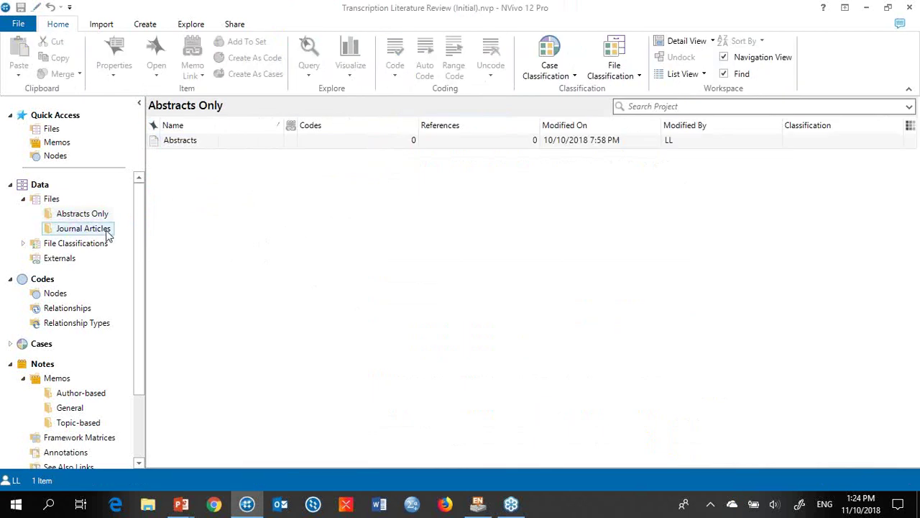
- Open the Bazeley & Jackson (2013) external to view its page-by-page notes, and close it
click(62, 261)
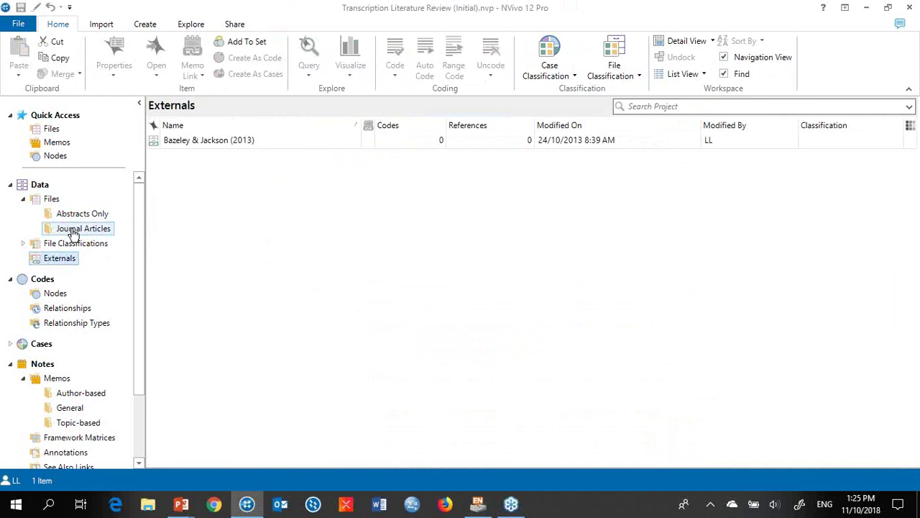
click(164, 145)
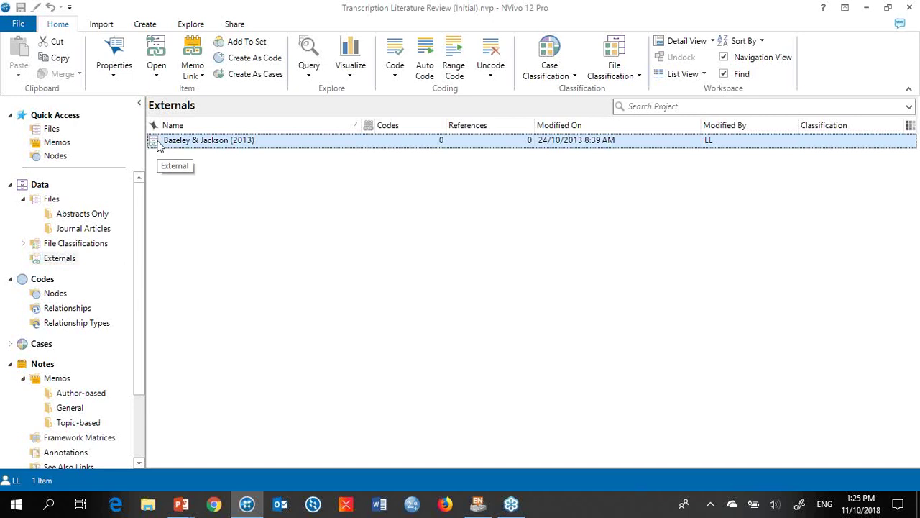
double_click(157, 140)
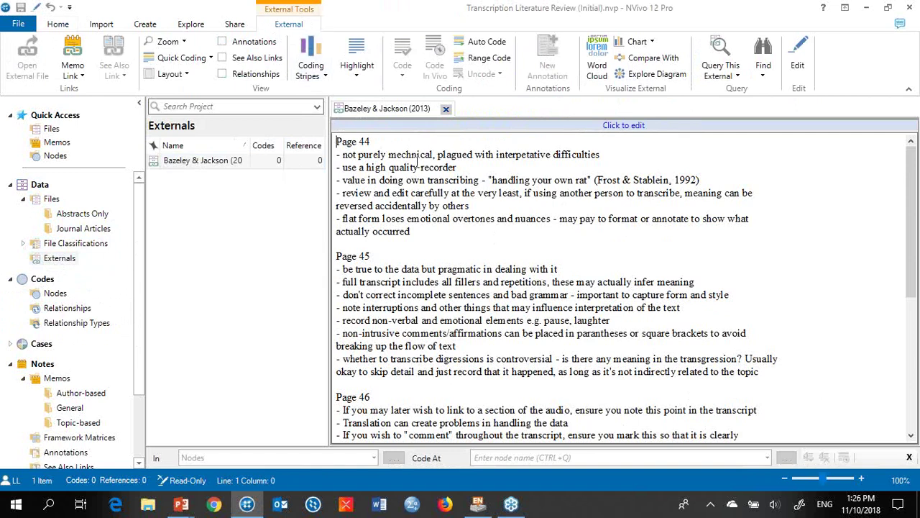
click(446, 110)
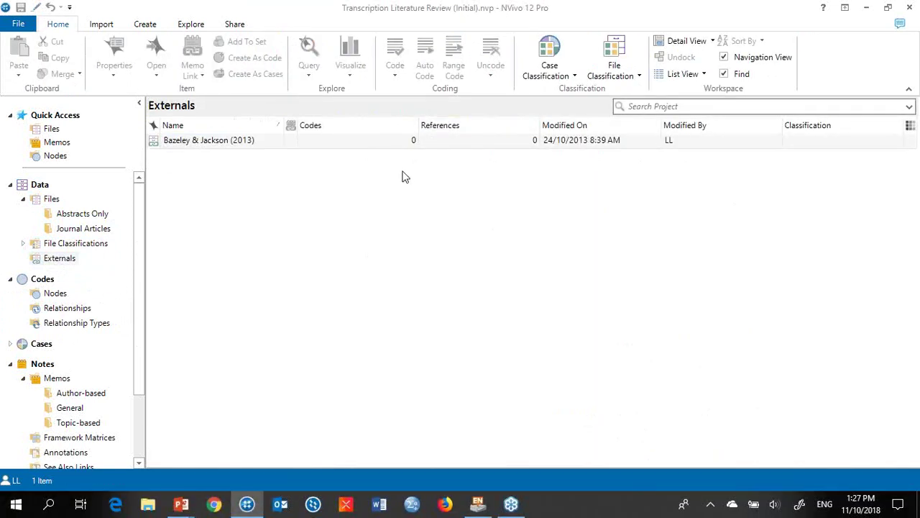
- Browse the Memos folders and open the Literature Review Journal memo in the General folder to view its dated entries
drag(142, 338, 146, 362)
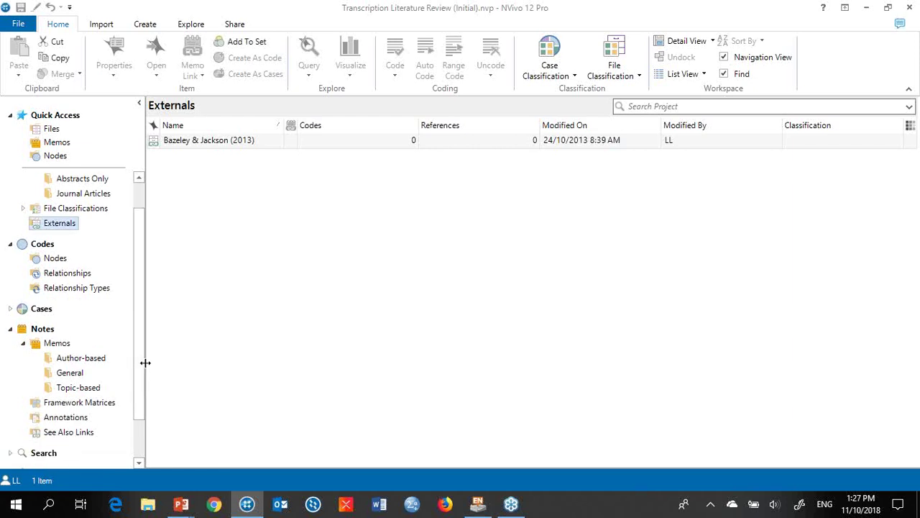
click(53, 346)
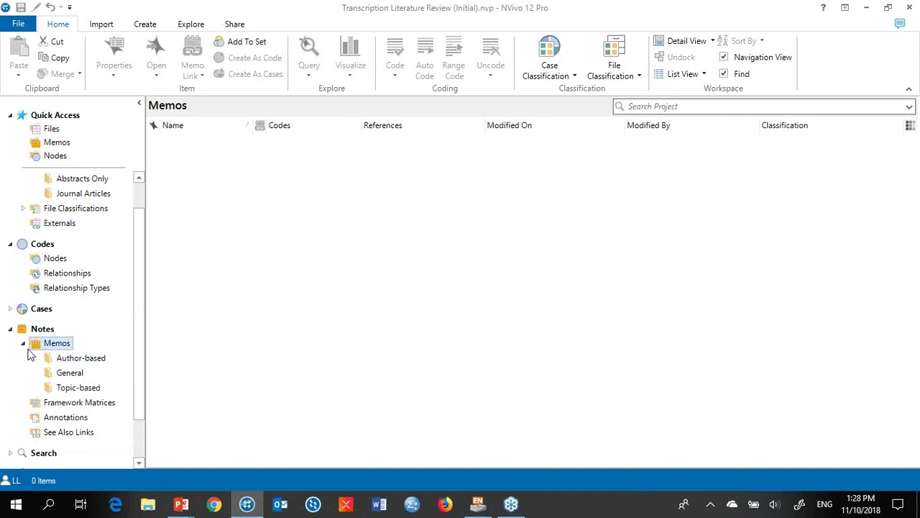
click(72, 381)
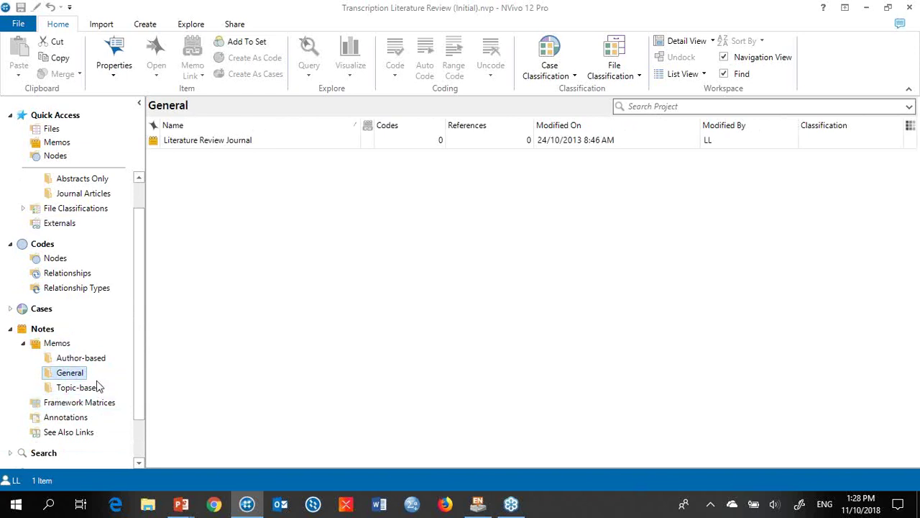
double_click(153, 142)
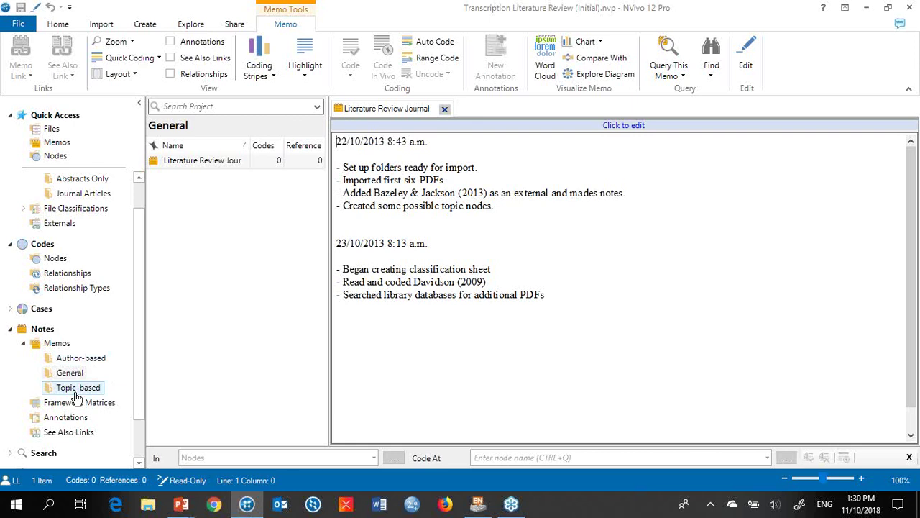
- Close the Literature Review Journal memo and open the Mero-Jaffe (2011) article from the Journal Articles folder
click(445, 111)
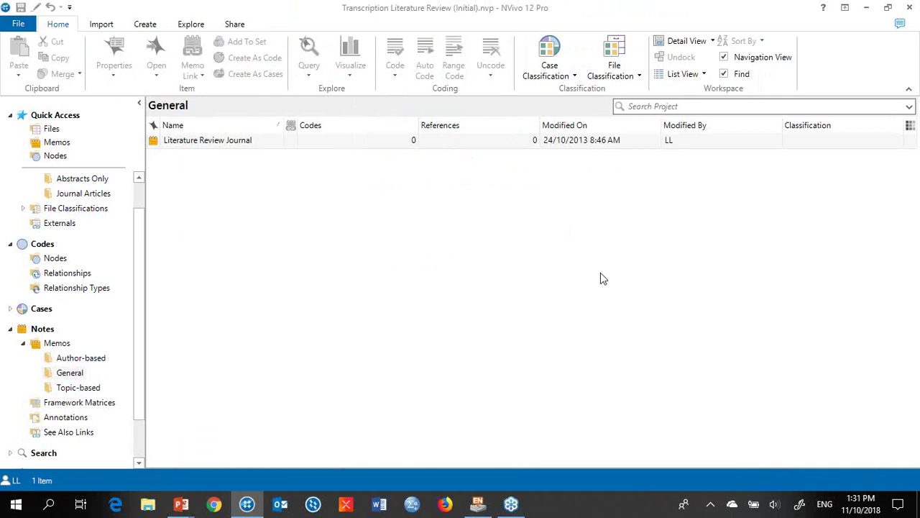
drag(137, 257, 135, 227)
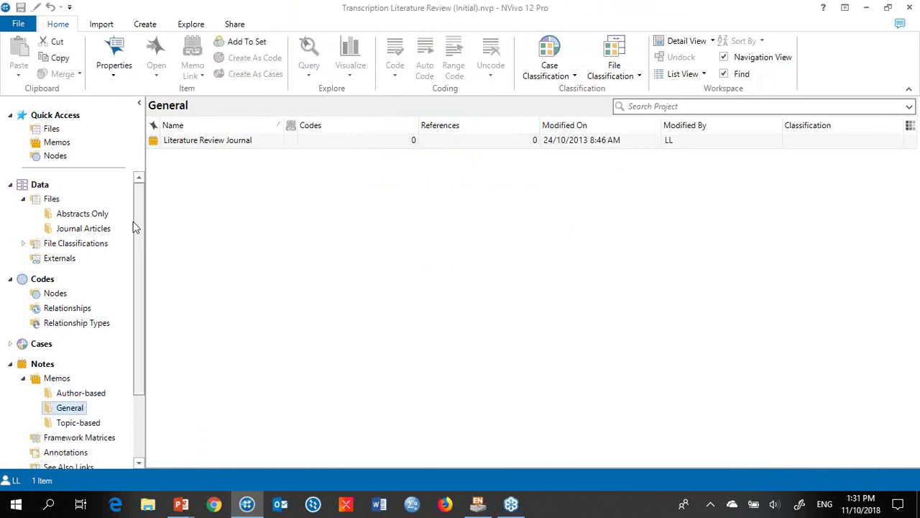
click(84, 229)
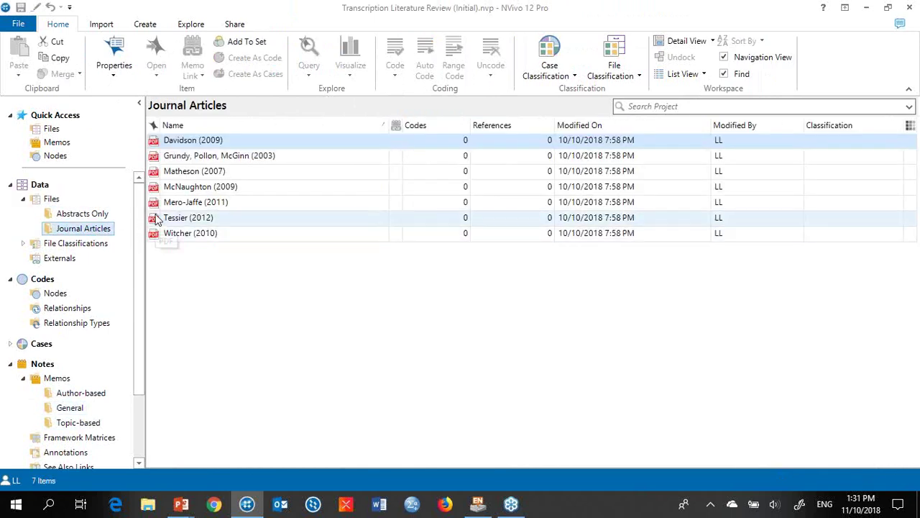
double_click(155, 202)
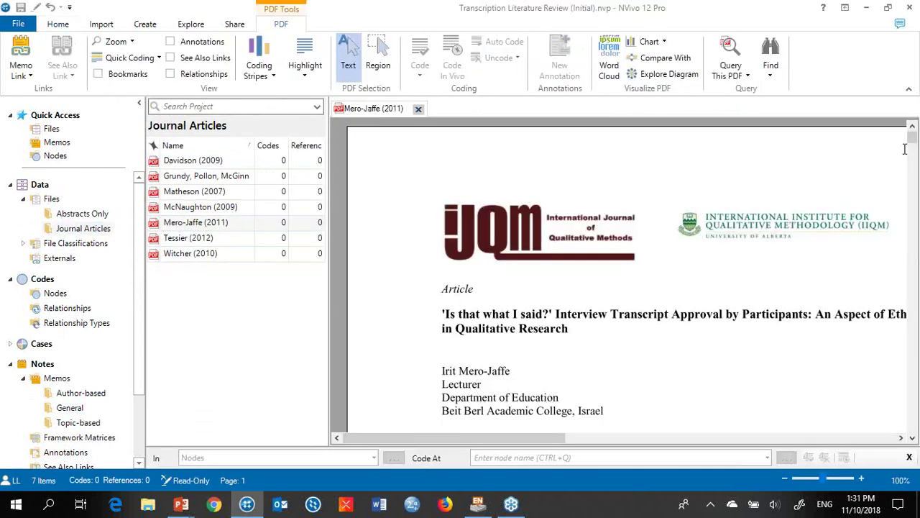
- Annotate the first "(Davidson, 2009)" citation in the article's "The researcher" section with "Need to check this article again."
drag(912, 138, 914, 159)
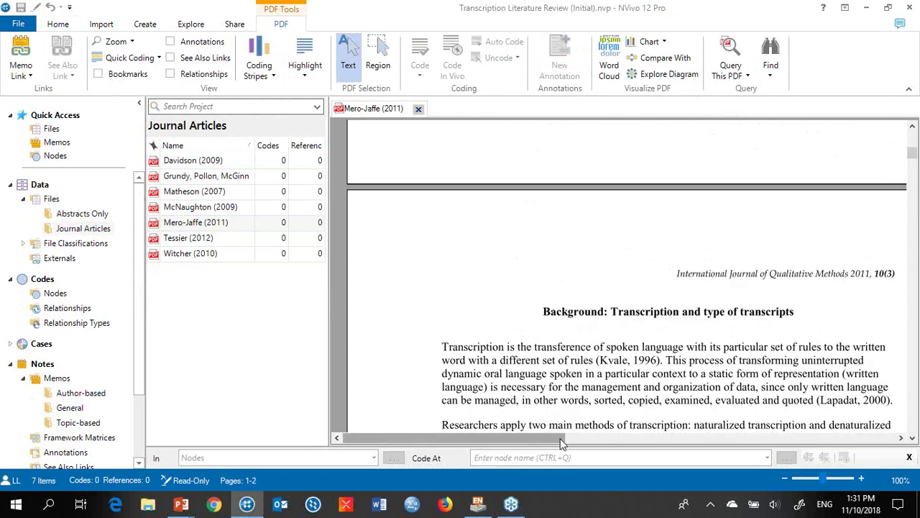
drag(561, 443, 893, 443)
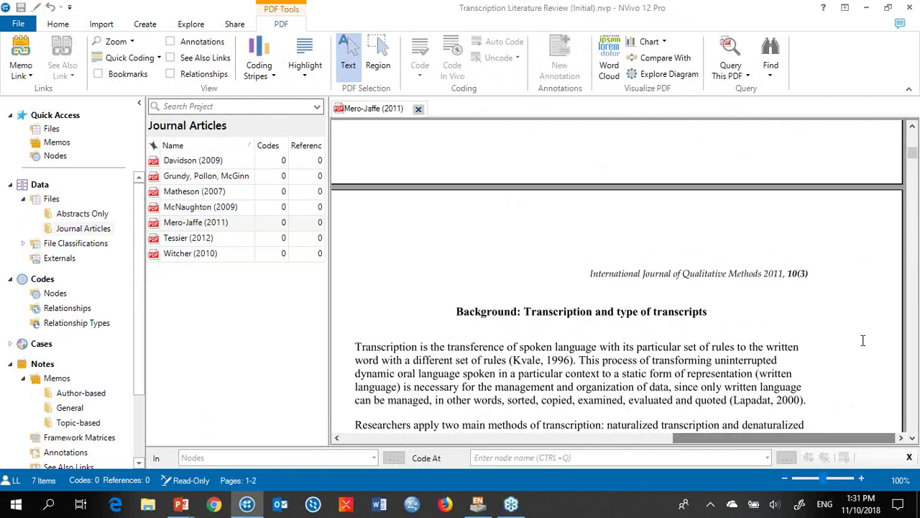
scroll(843, 392, down, 10)
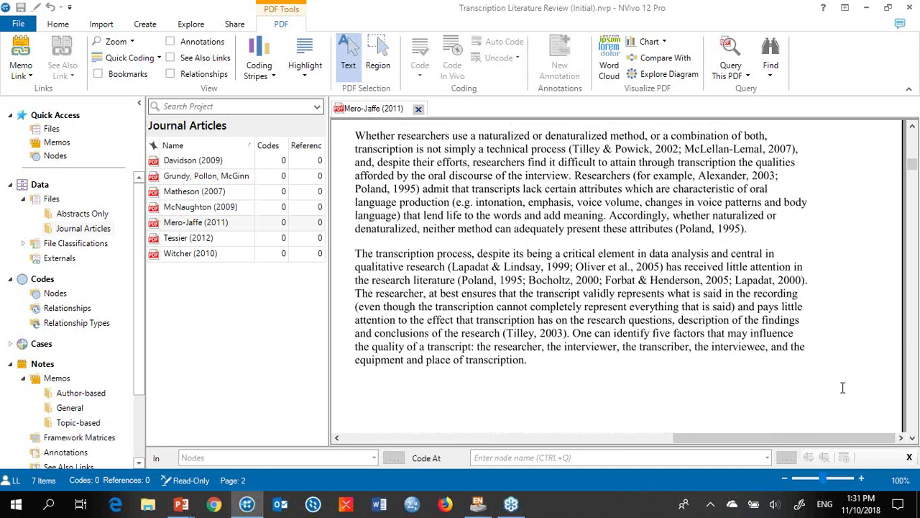
scroll(843, 388, down, 5)
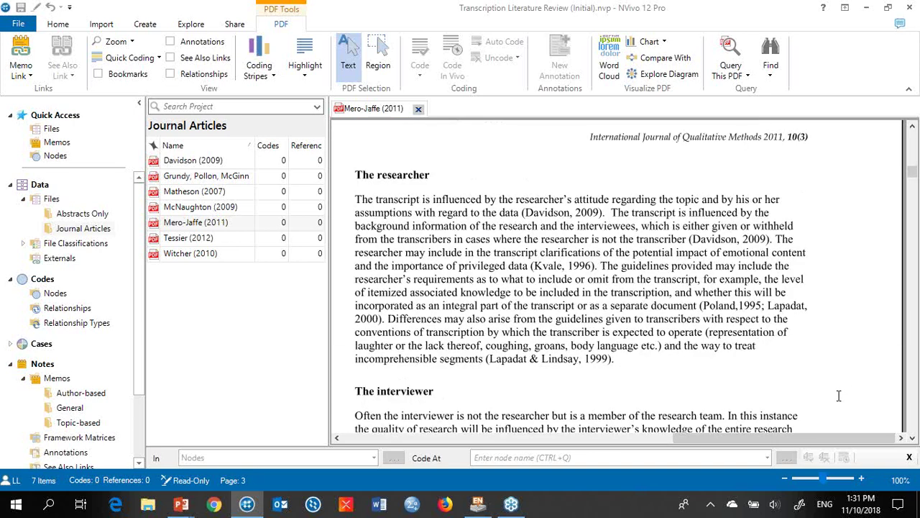
scroll(838, 330, down, 10)
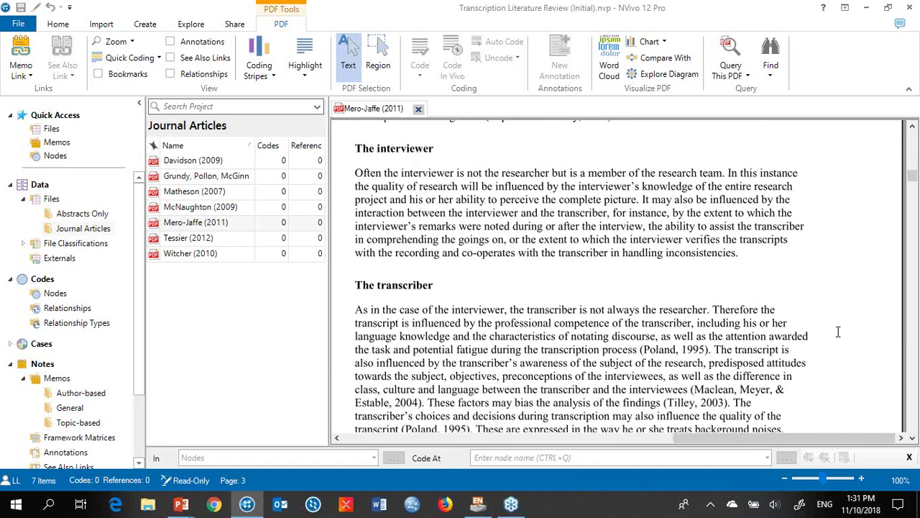
scroll(838, 331, up, 5)
scroll(839, 331, up, 5)
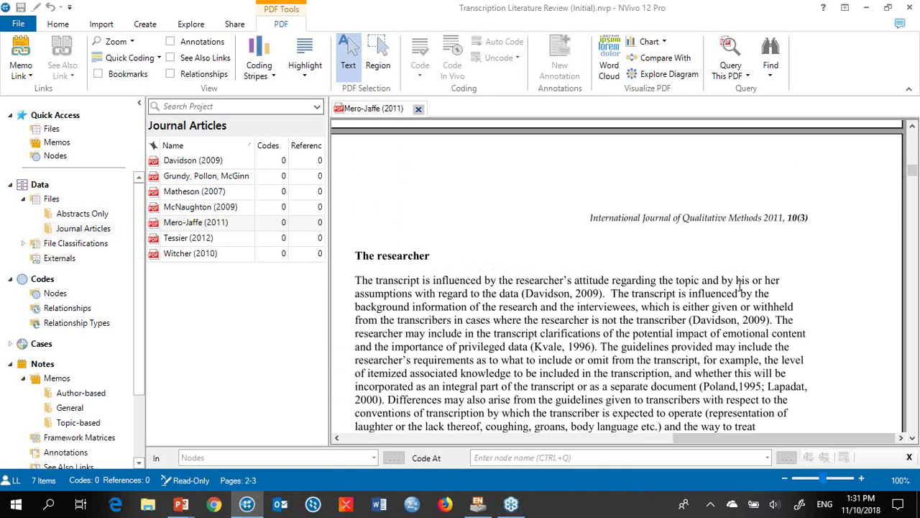
scroll(741, 286, down, 3)
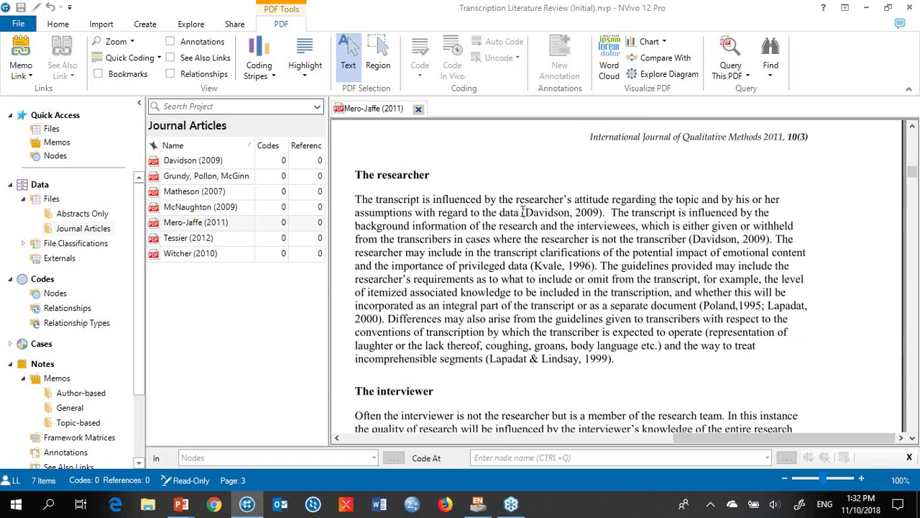
drag(523, 213, 606, 214)
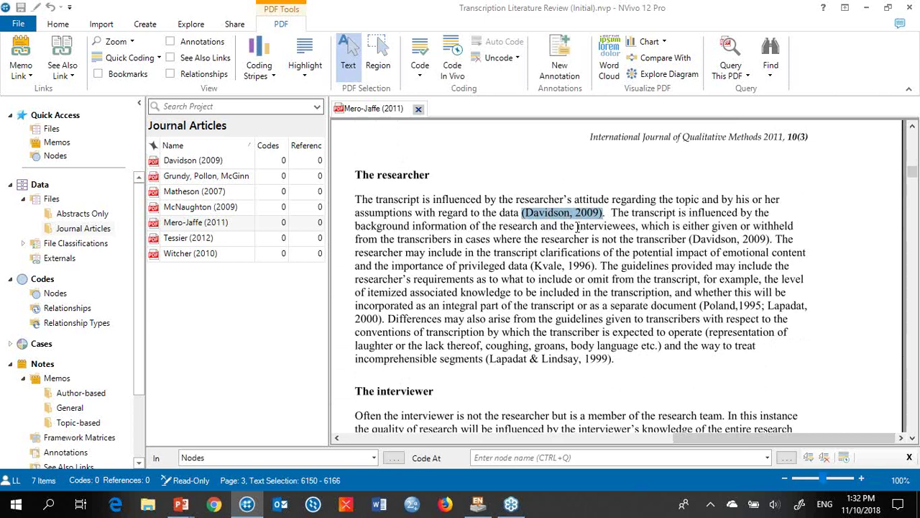
right_click(552, 215)
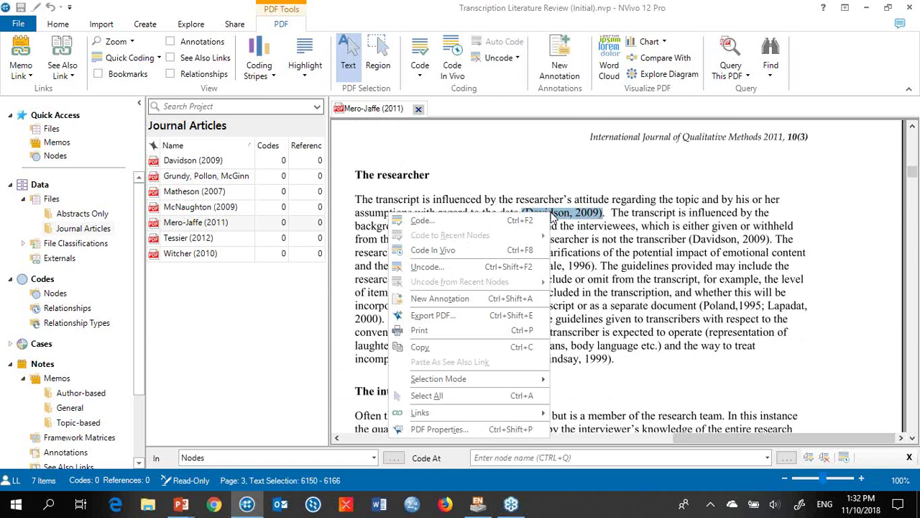
click(532, 305)
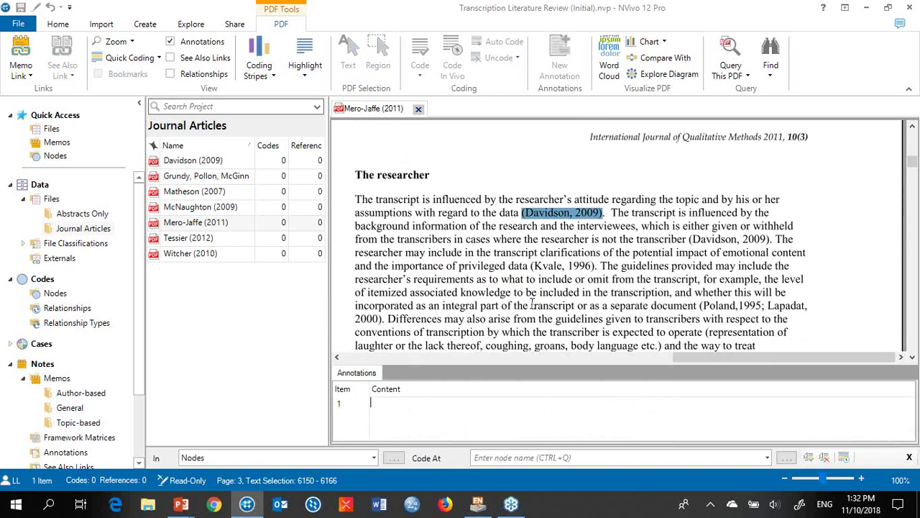
text(Need to check this article ag)
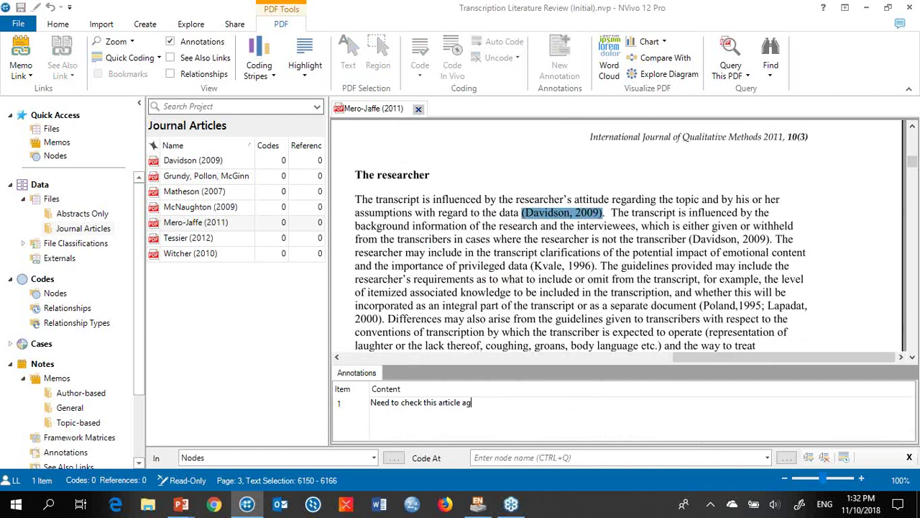
text(ain.)
click(627, 283)
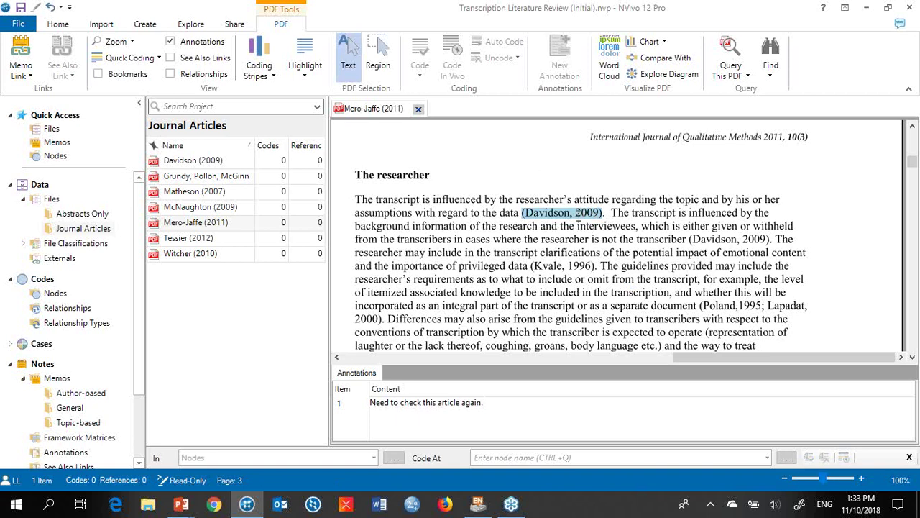
- Create a See Also Link from the second "(Davidson, 2009)" citation to the existing Davidson (2009) item in the Journal Articles folder
click(243, 169)
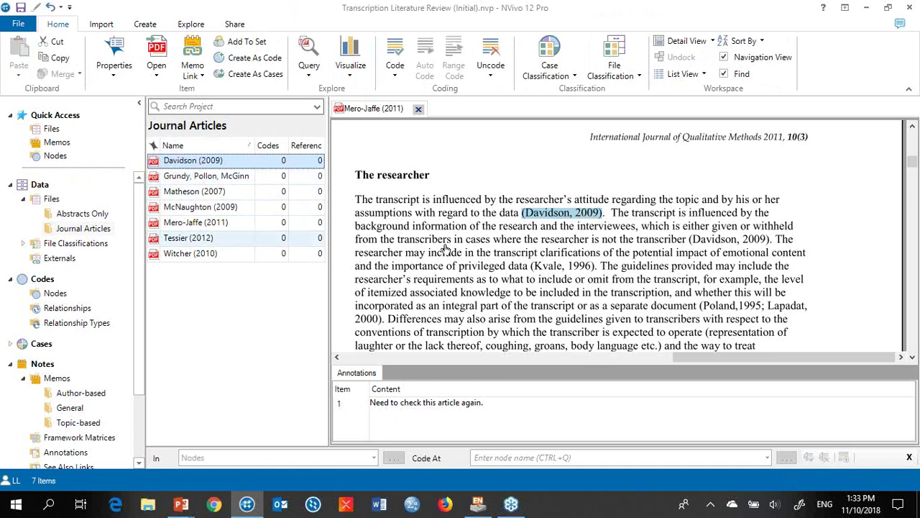
click(668, 248)
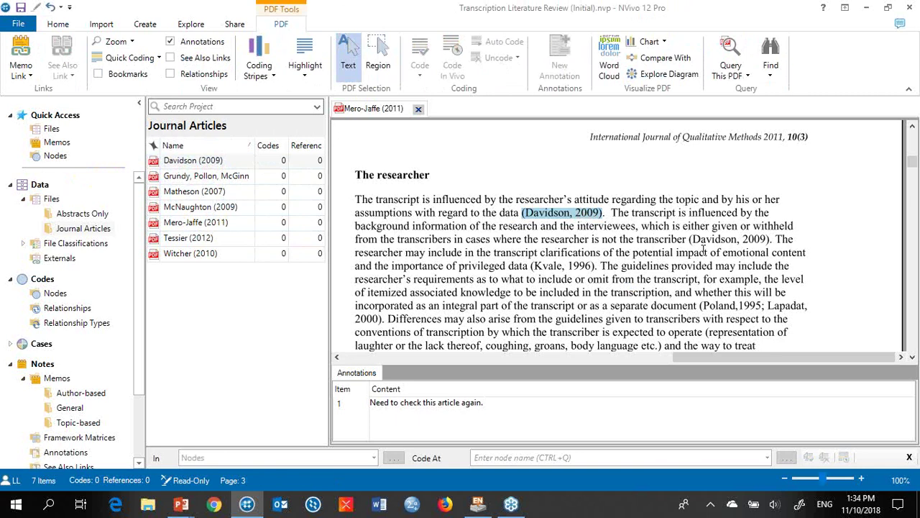
drag(692, 240, 772, 240)
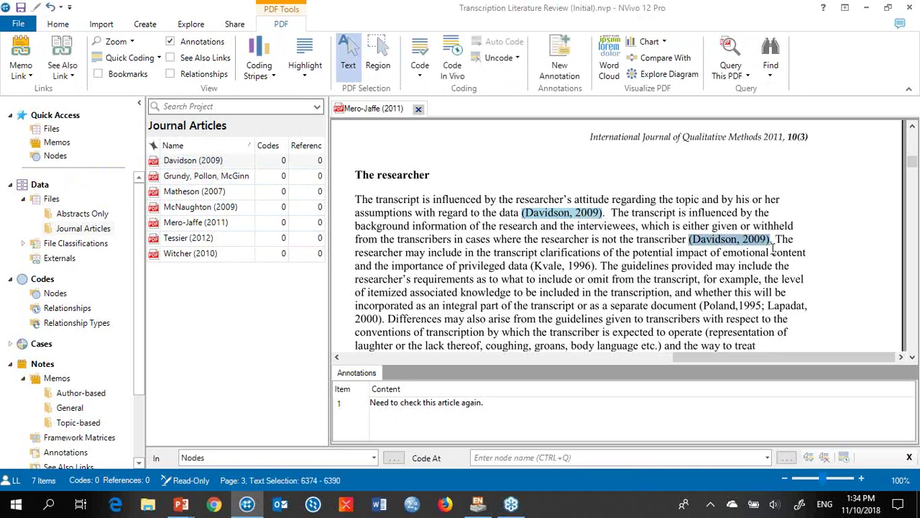
scroll(775, 257, down, 2)
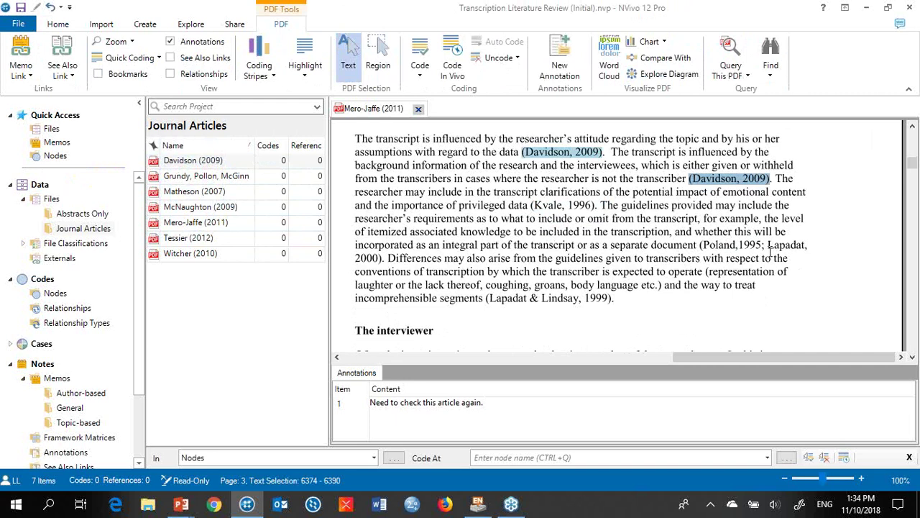
right_click(719, 184)
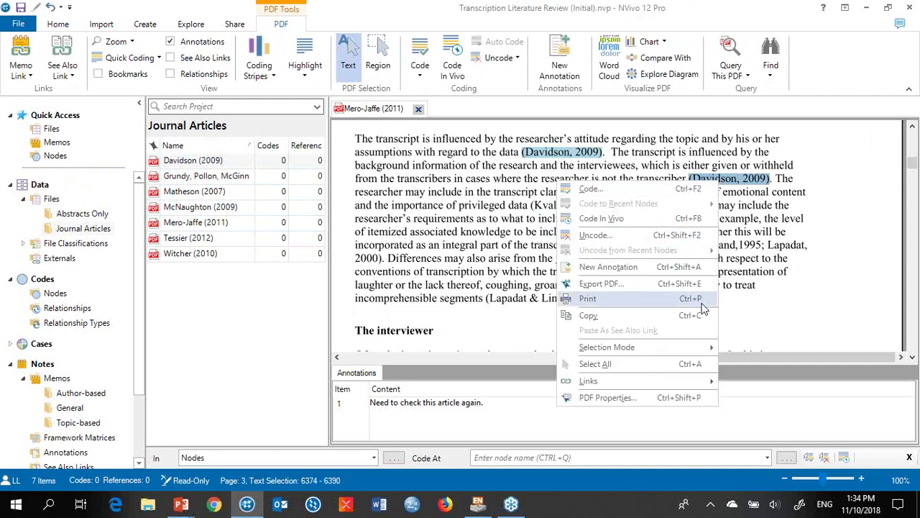
mouse_move(701, 388)
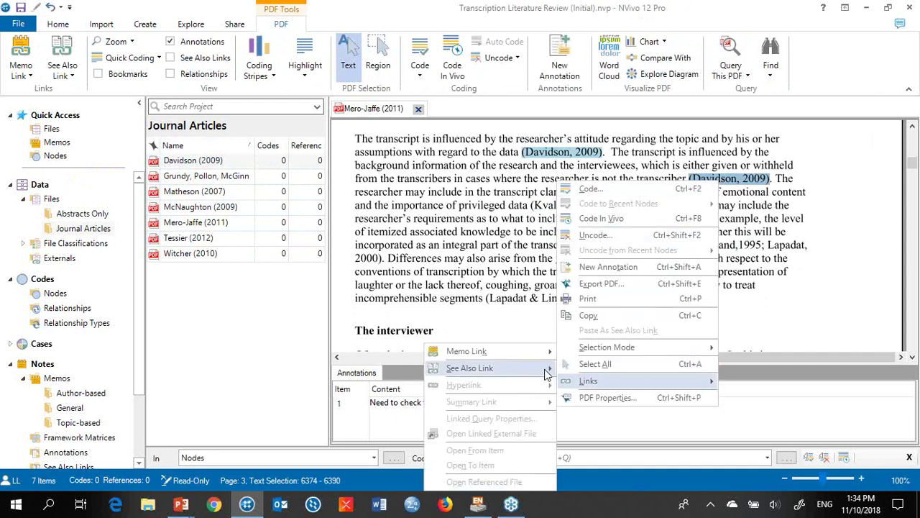
mouse_move(545, 373)
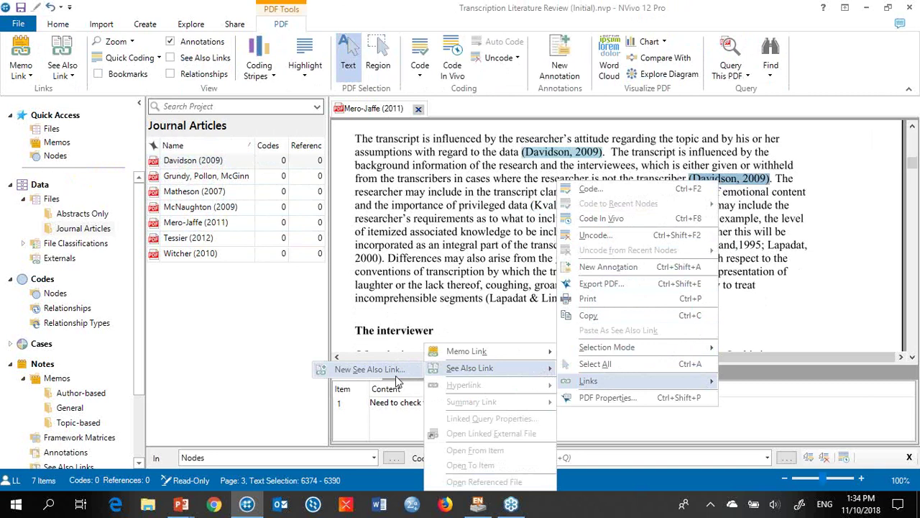
click(370, 369)
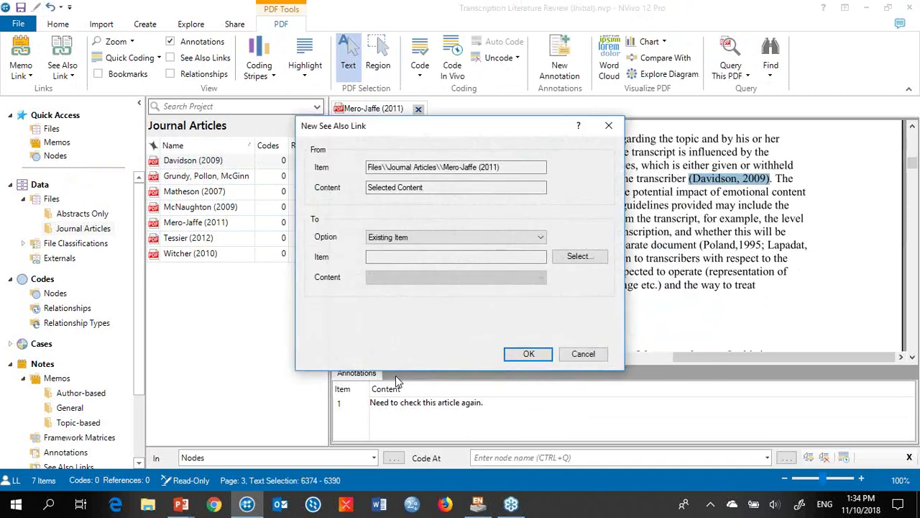
click(580, 257)
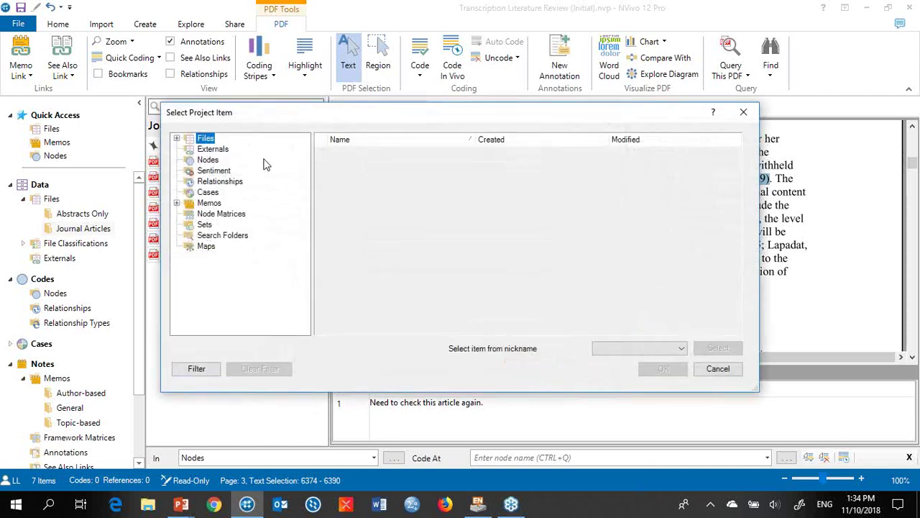
click(177, 139)
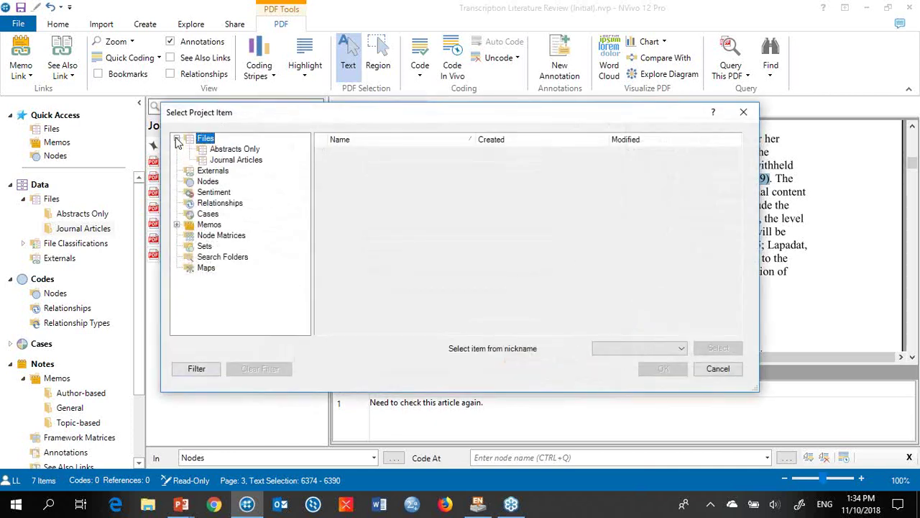
click(249, 161)
click(351, 153)
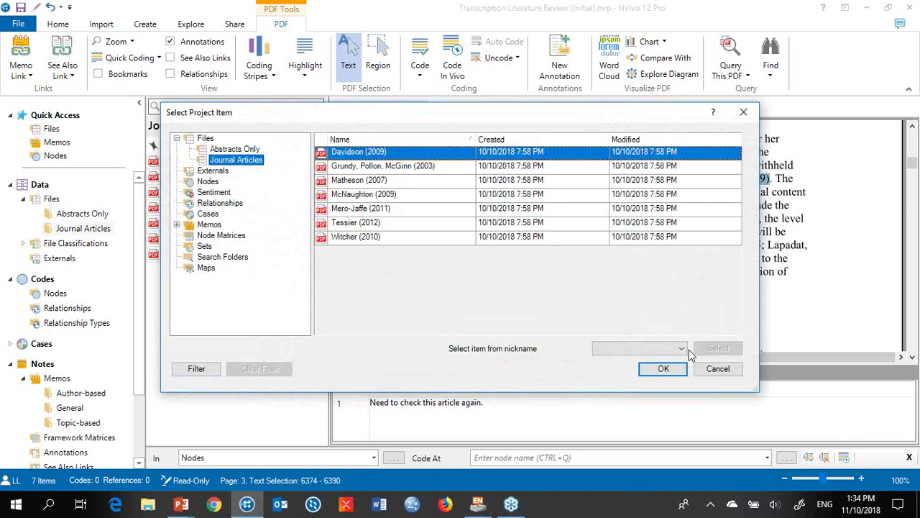
click(663, 368)
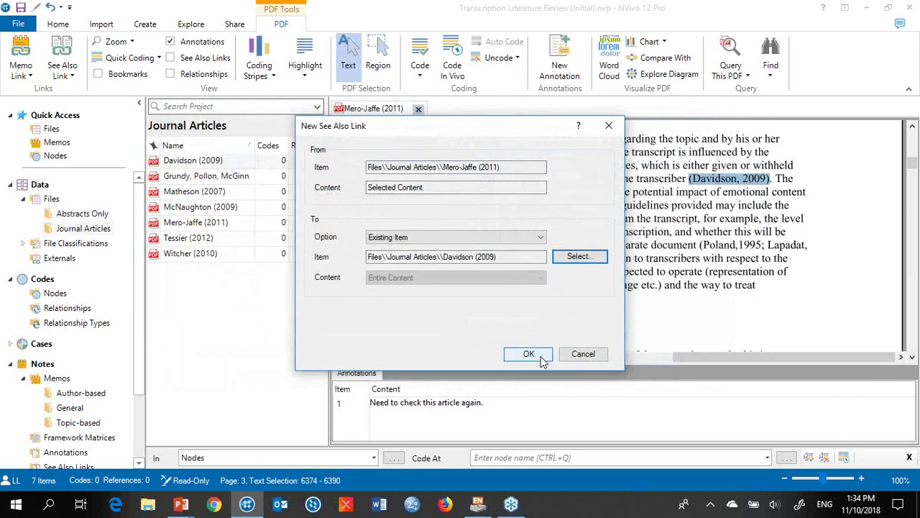
click(540, 354)
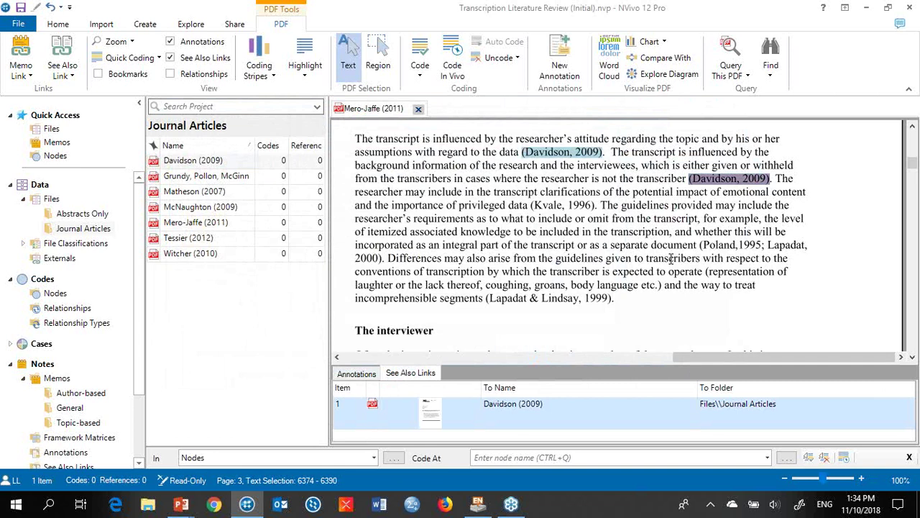
click(671, 259)
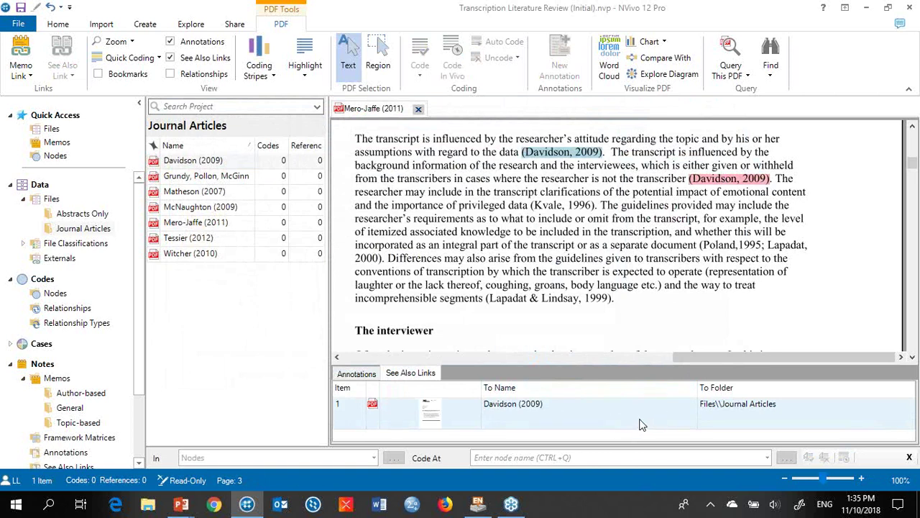
- Open the Davidson (2009) article through its See Also Link, and close both open articles
click(347, 413)
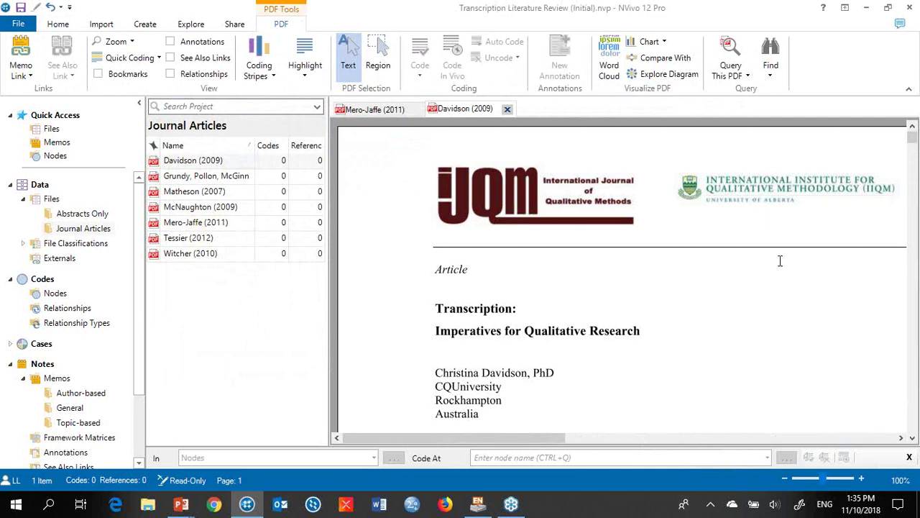
click(507, 110)
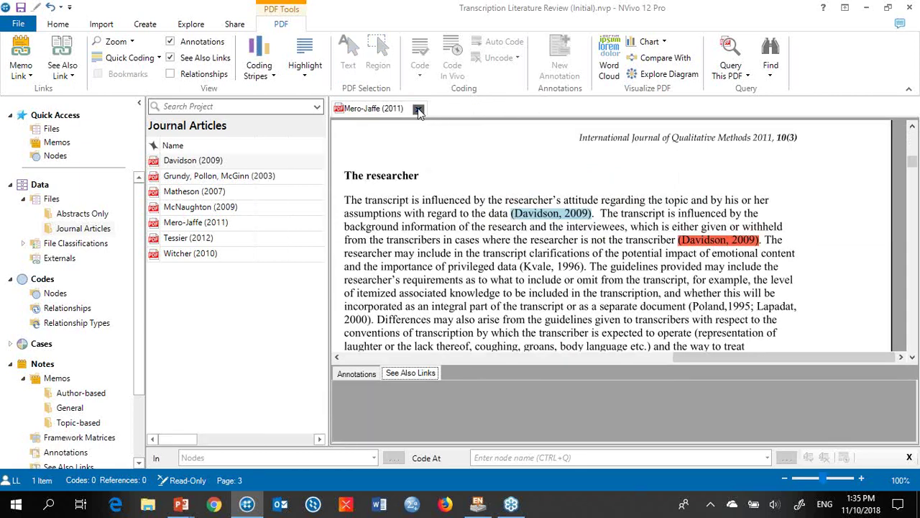
click(419, 109)
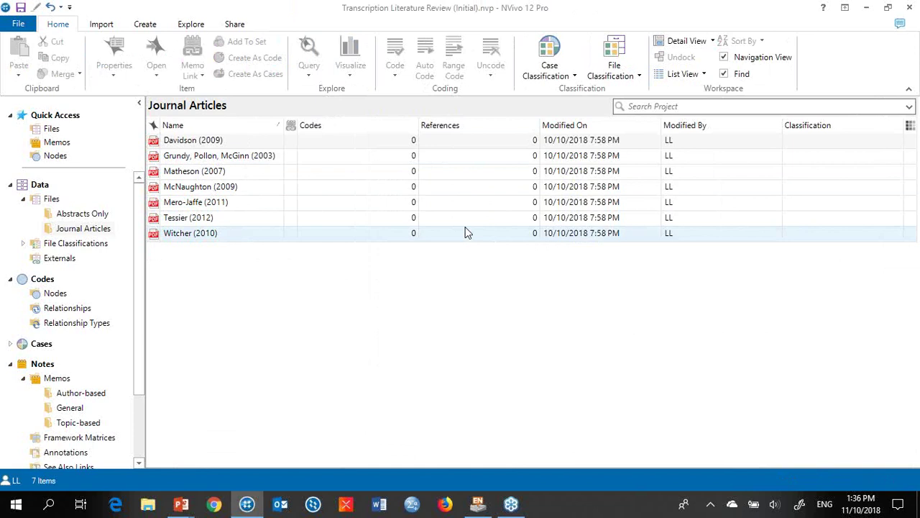
- Display the project's nodes under Codes and select the Great Quotes node
click(47, 298)
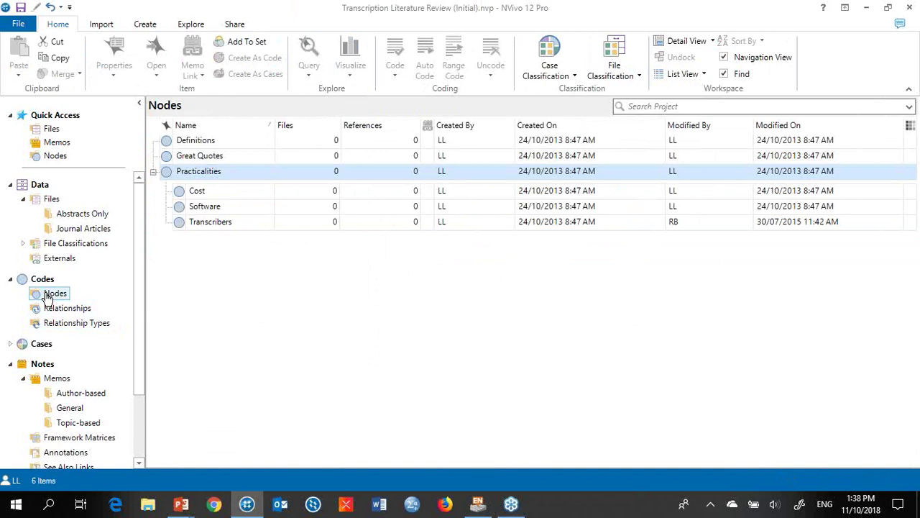
click(203, 158)
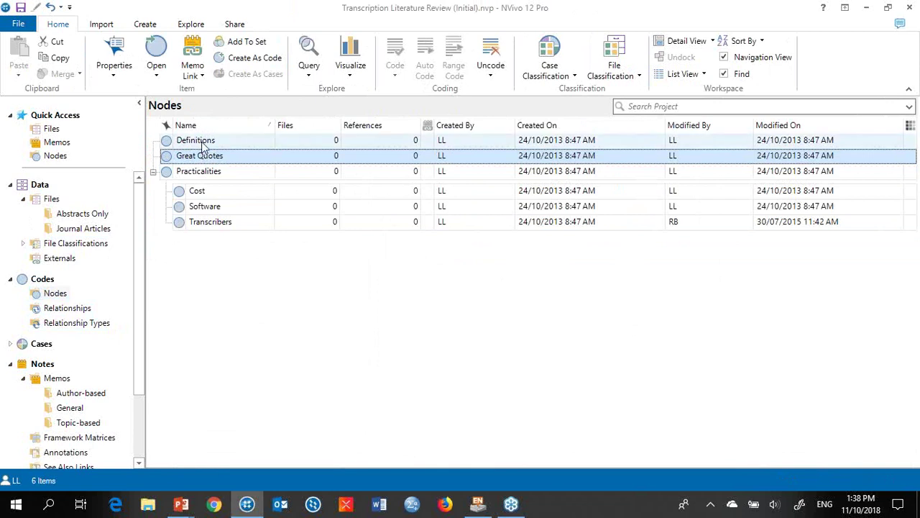
- Open the Davidson (2009) article from the Journal Articles folder at its "Working with transcribers" section
click(204, 142)
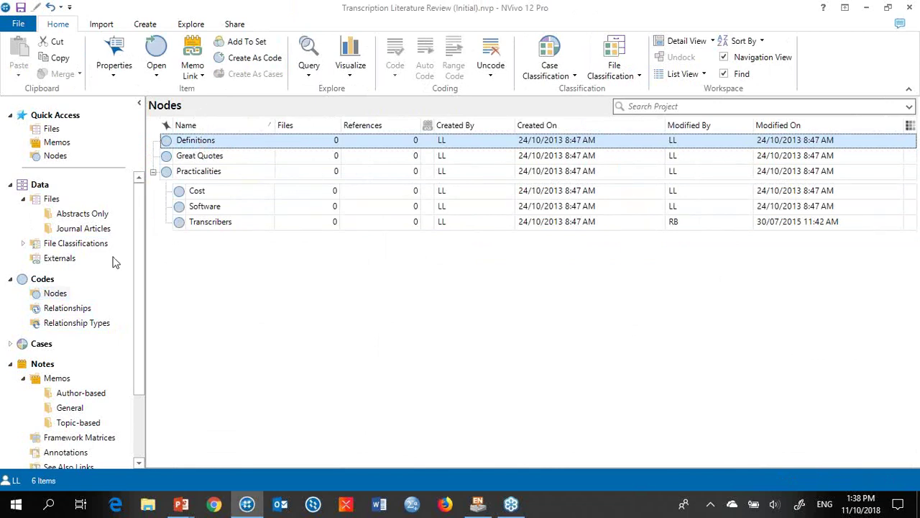
click(72, 228)
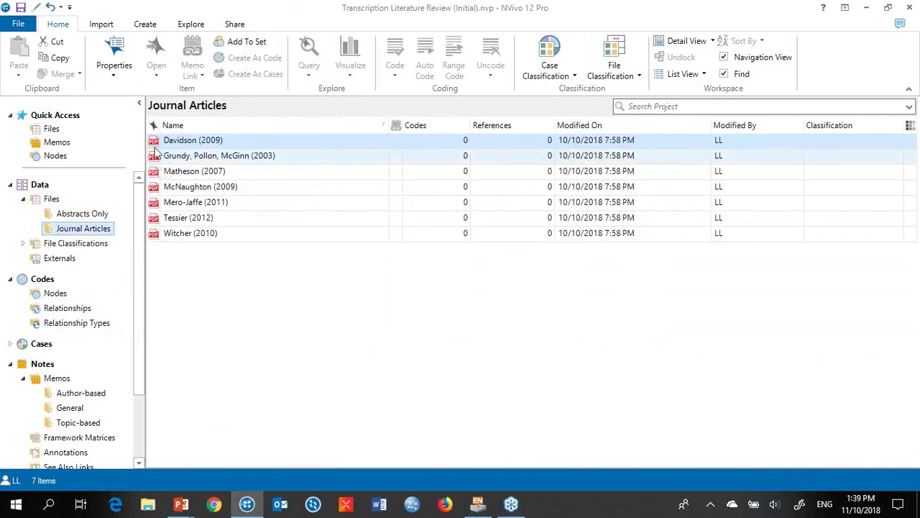
double_click(156, 144)
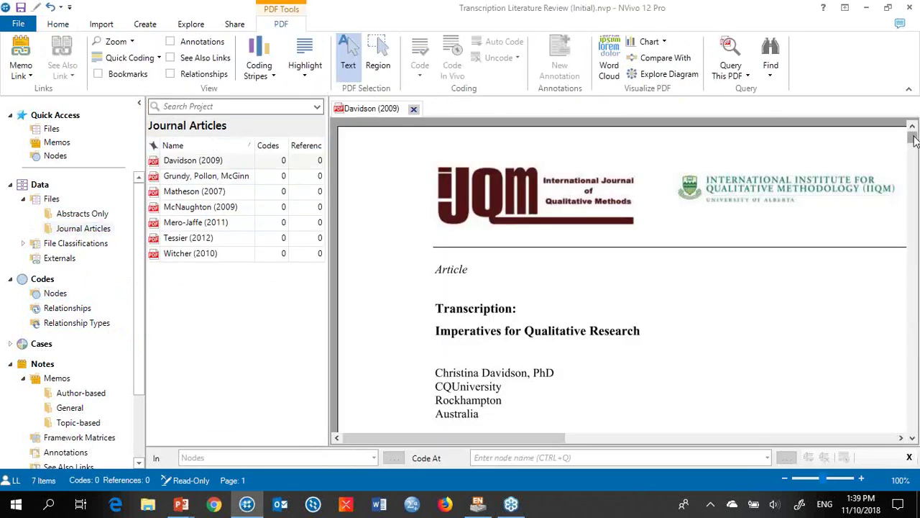
drag(913, 138, 913, 269)
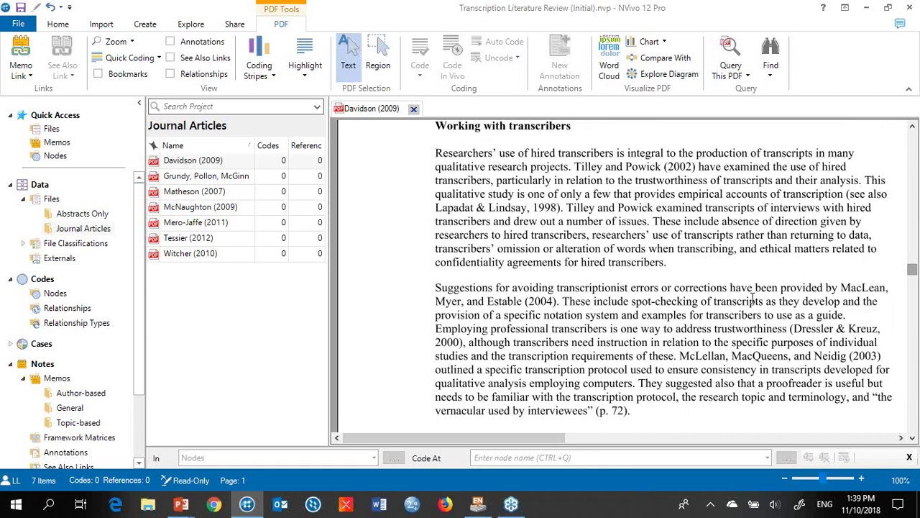
scroll(750, 303, up, 2)
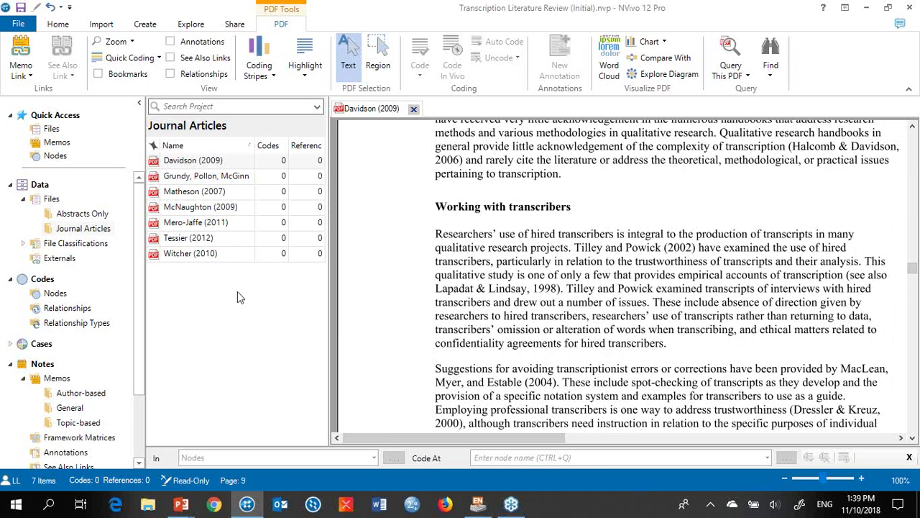
- Code the first paragraph under "Working with transcribers" to the Transcribers node under Practicalities
click(58, 294)
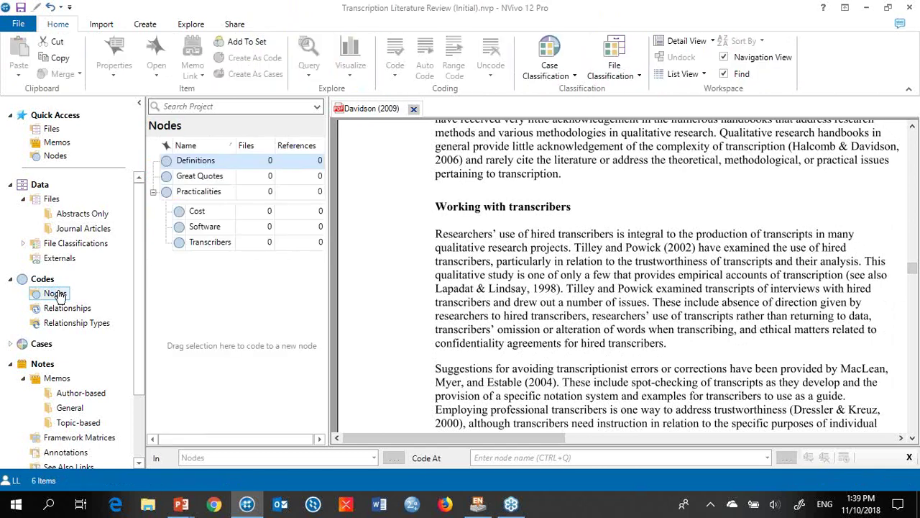
drag(433, 234, 695, 366)
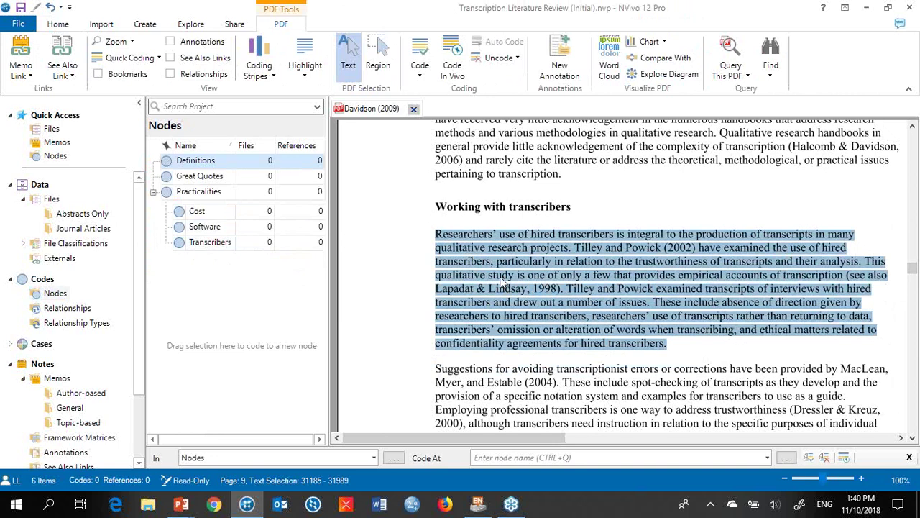
drag(502, 282, 308, 251)
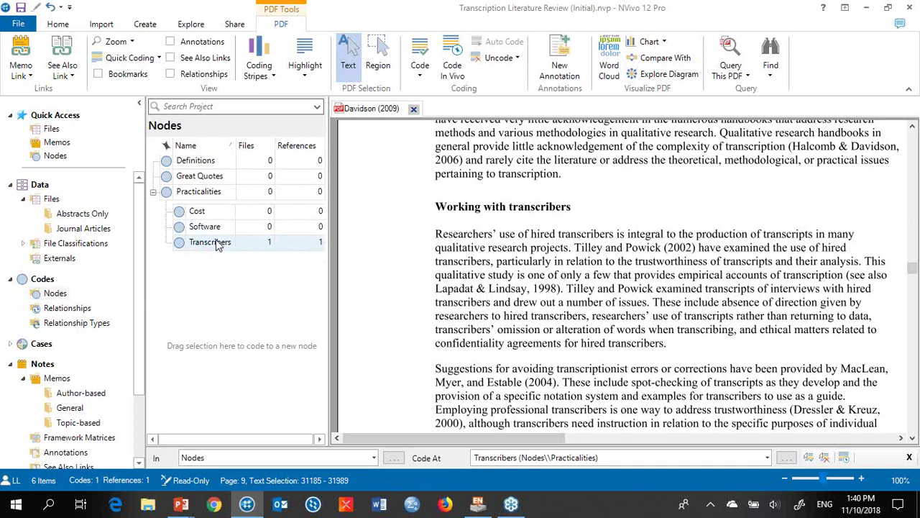
- Open the Transcribers node to review its coded reference, and close it again
click(182, 248)
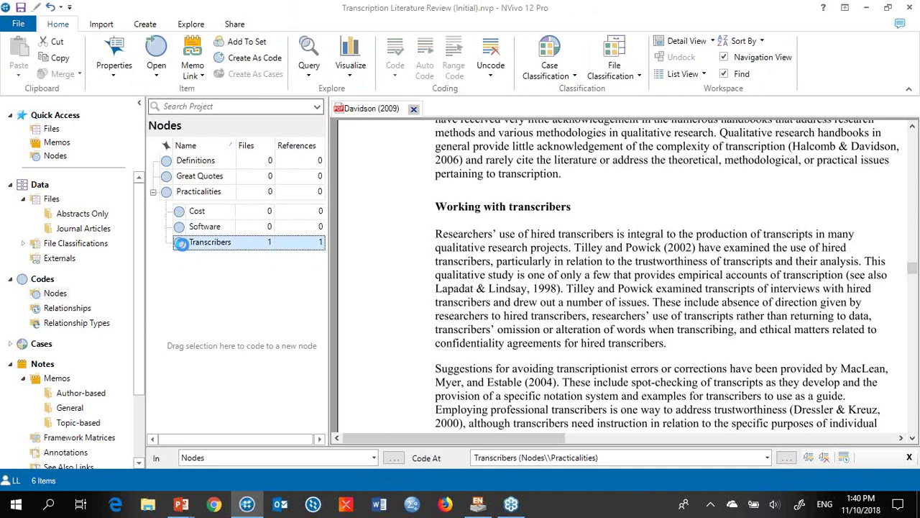
double_click(182, 244)
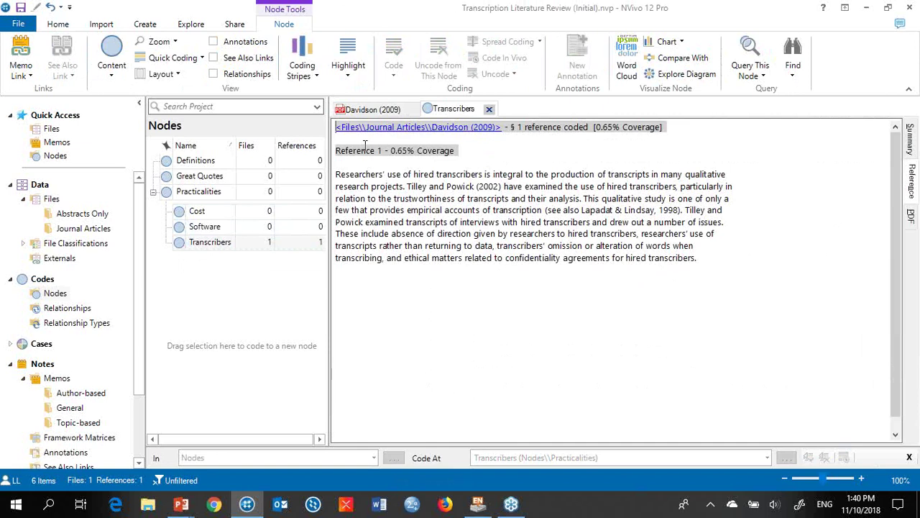
click(488, 112)
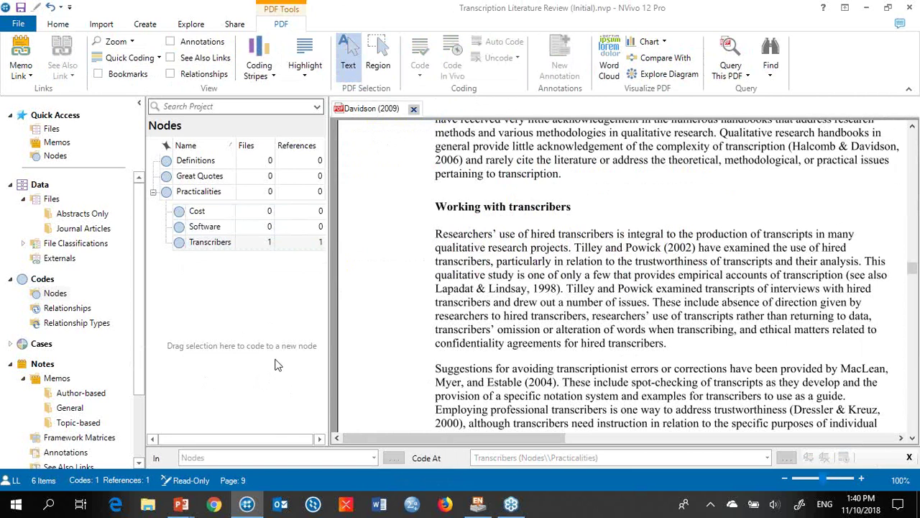
- Code the first paragraph under "Transcription and technology" to a new node named Technology under Practicalities, and select that node in the node list
scroll(532, 317, down, 10)
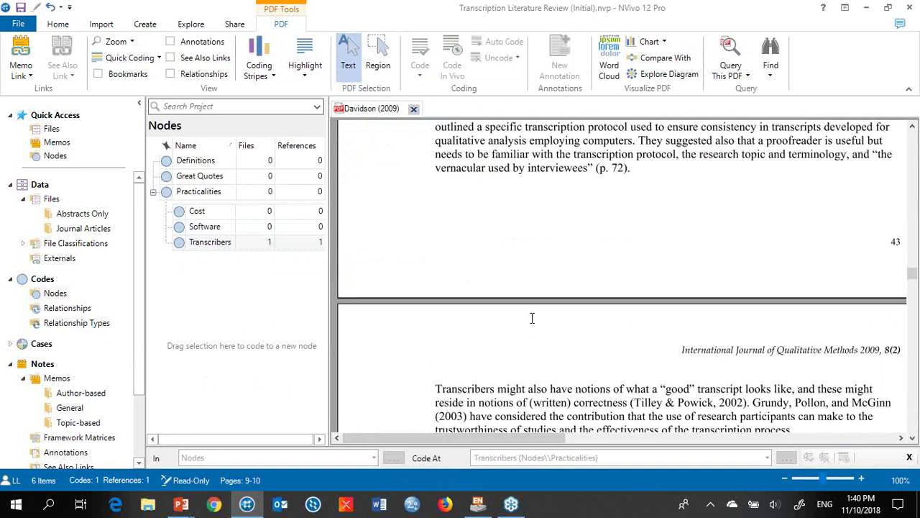
scroll(533, 318, down, 10)
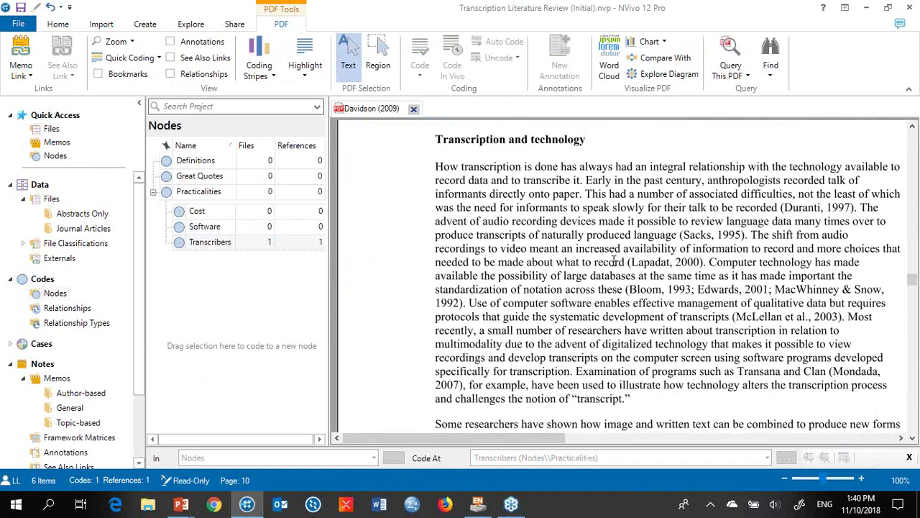
mouse_move(437, 166)
mouse_down()
mouse_move(560, 267)
mouse_move(655, 403)
mouse_move(636, 397)
mouse_up()
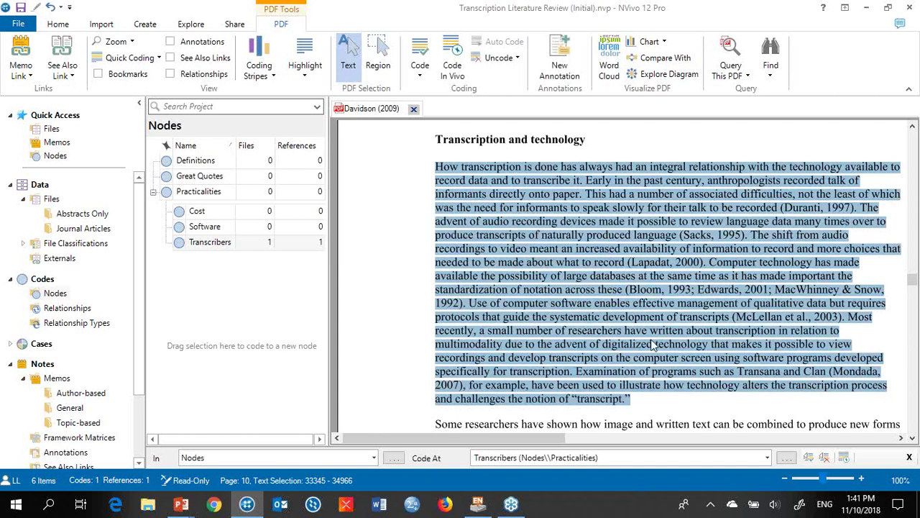
right_click(529, 244)
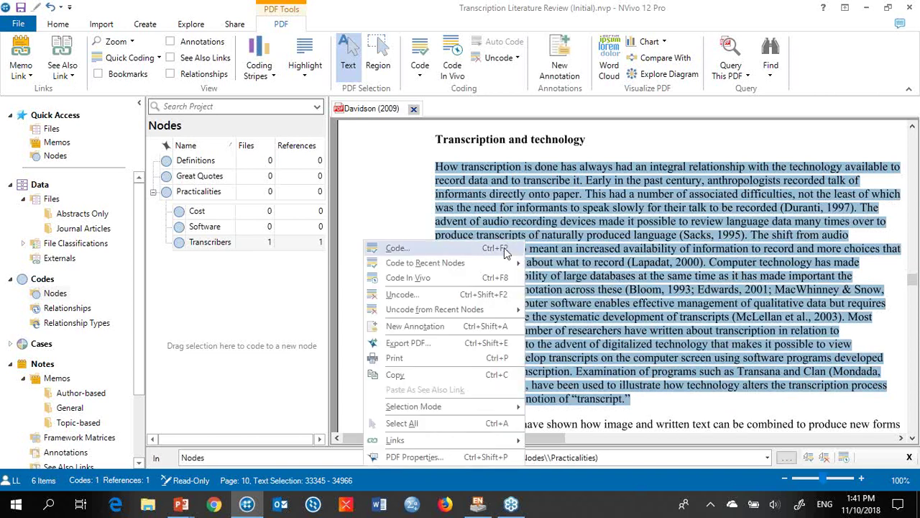
click(506, 252)
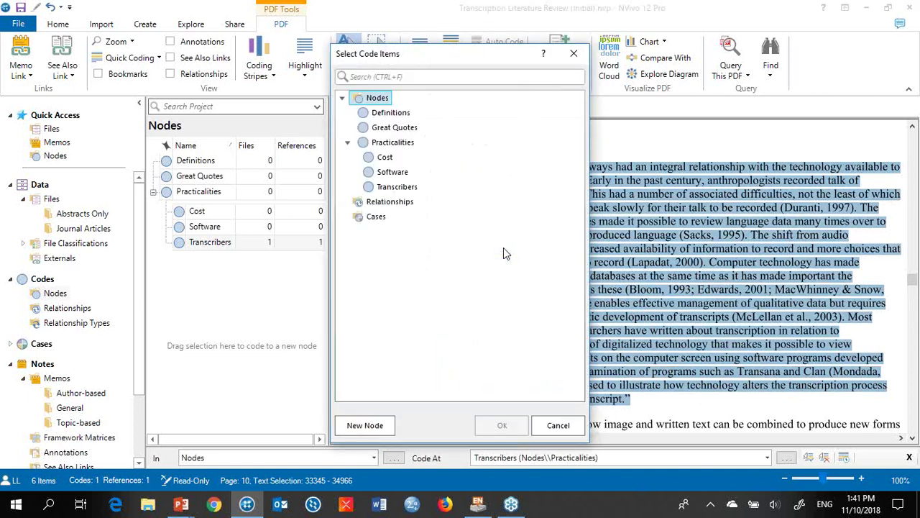
click(403, 143)
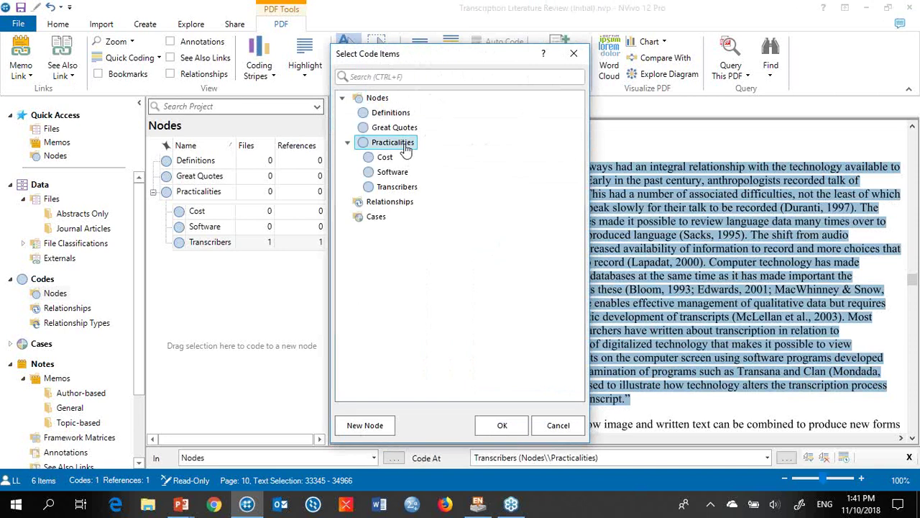
click(365, 425)
text(Technology)
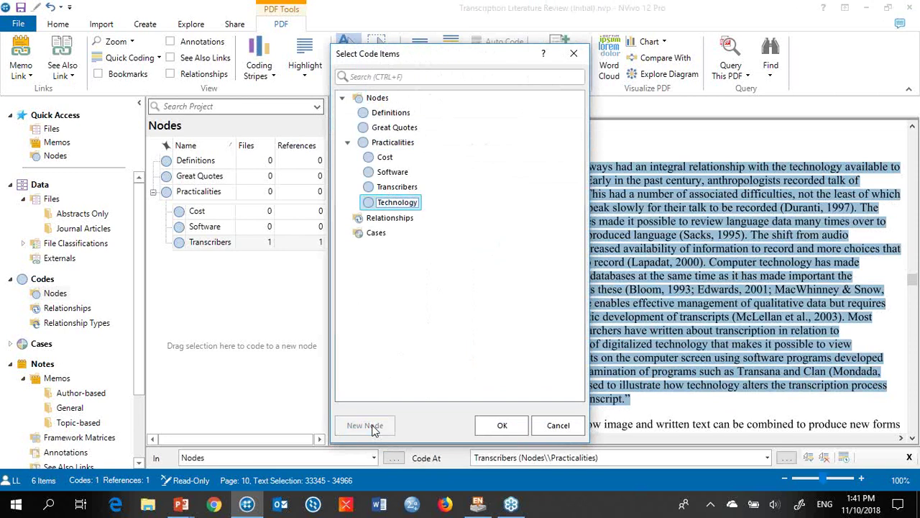
click(502, 425)
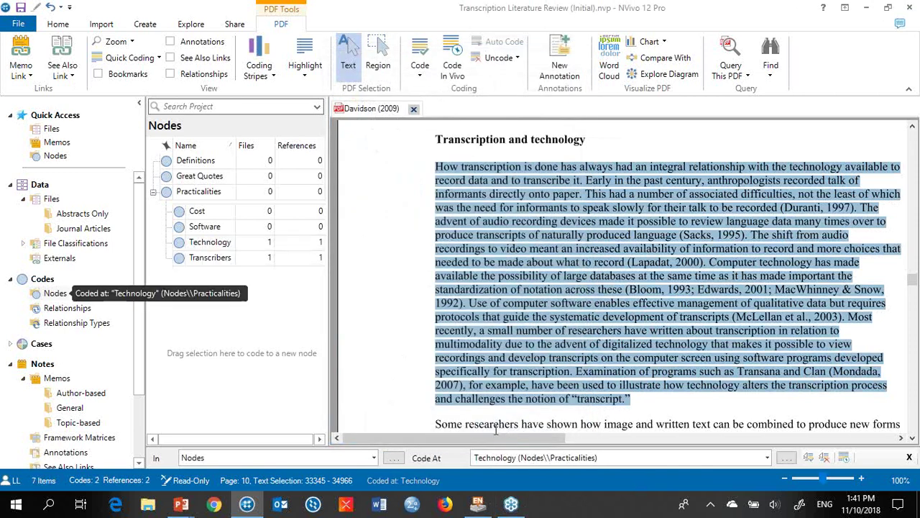
click(195, 243)
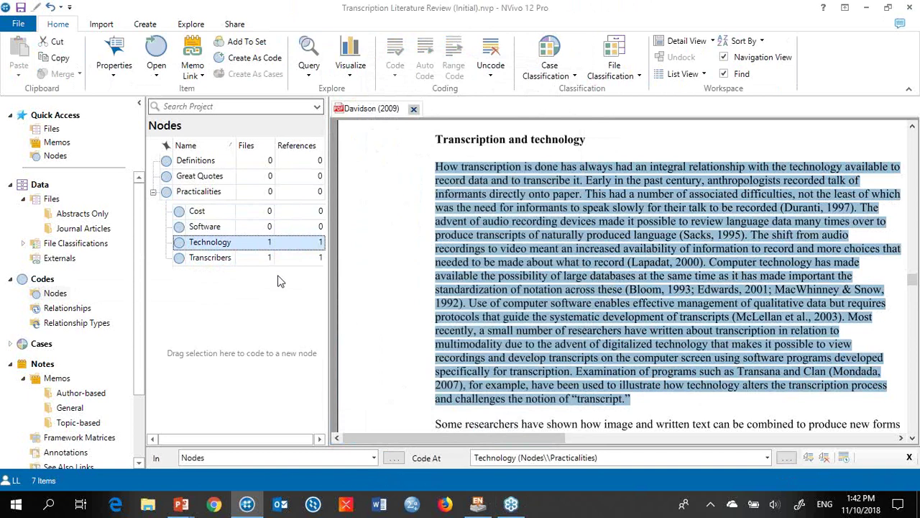
- Close the current project with its changes saved, and open the recent project Transcription Literature Review
click(19, 24)
click(45, 181)
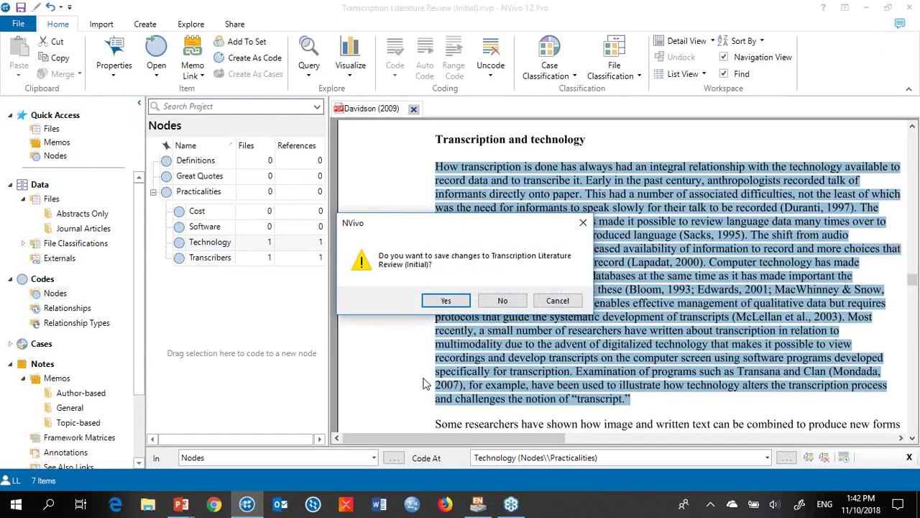
click(446, 301)
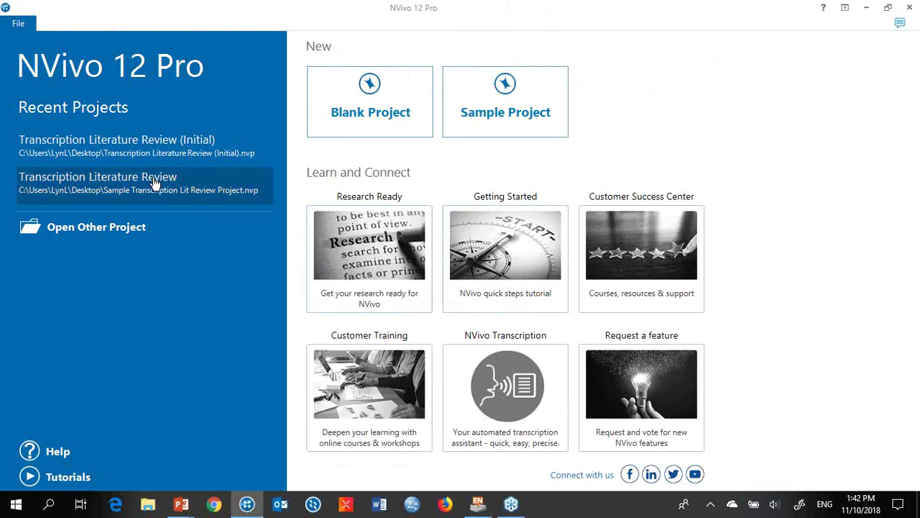
click(153, 182)
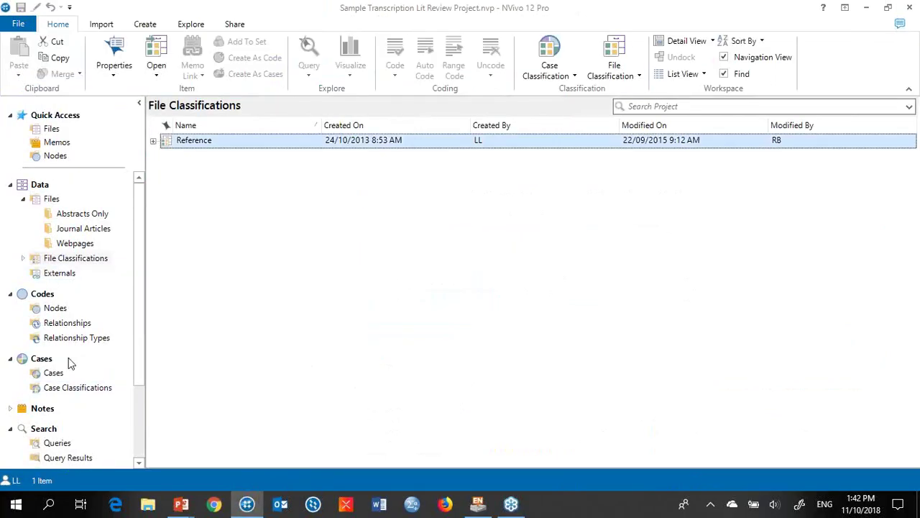
- Display the project's nodes and expand Practicalities, Transcription Quality and Working with Transcribers to examine their child nodes and reference counts
click(56, 307)
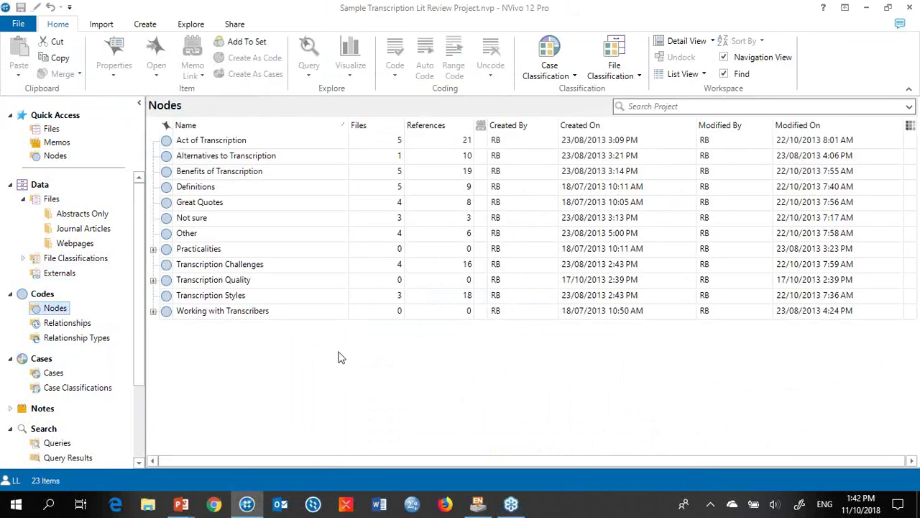
click(153, 250)
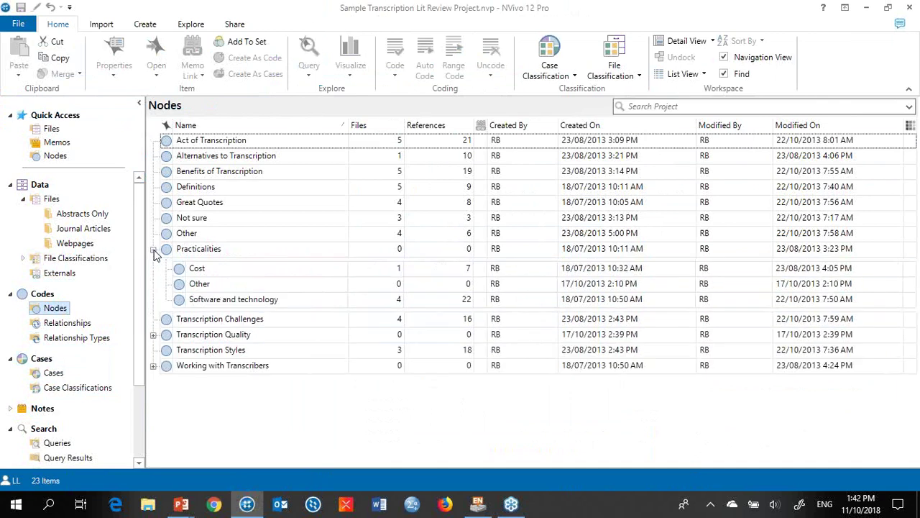
click(154, 335)
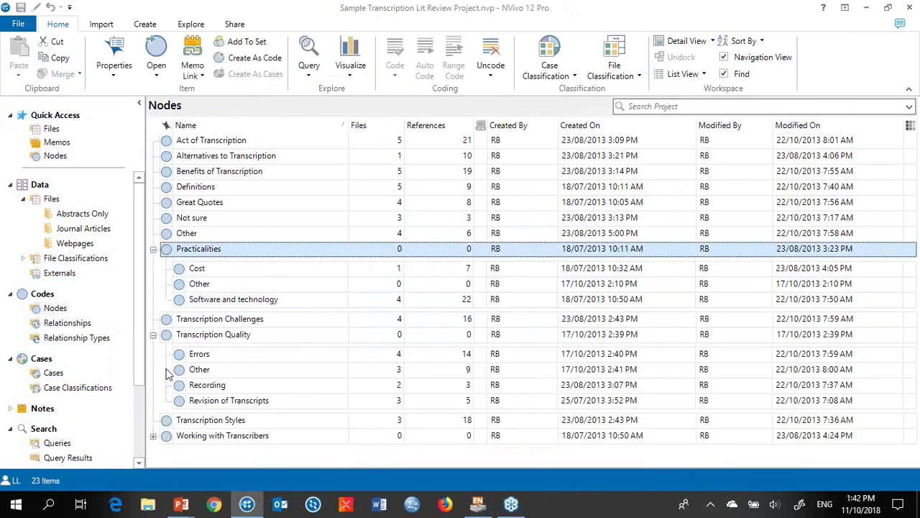
click(153, 435)
scroll(489, 320, up, 1)
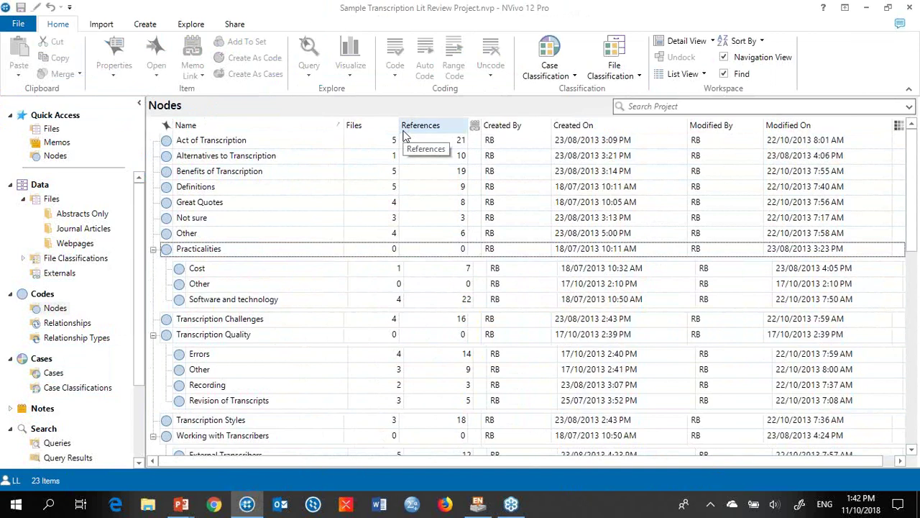
- Open the Benefits of Transcription node and read through its coded references from the different journal articles
click(347, 174)
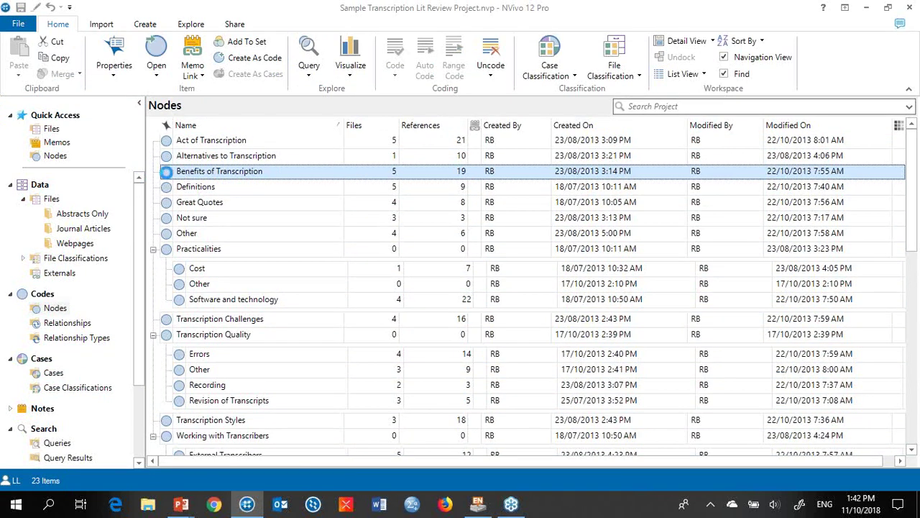
double_click(168, 174)
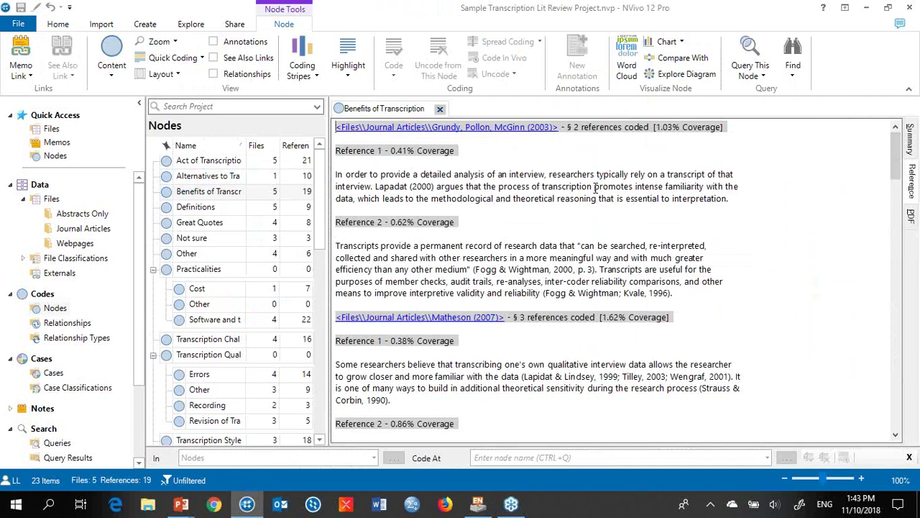
click(618, 210)
scroll(641, 255, down, 3)
scroll(641, 255, down, 10)
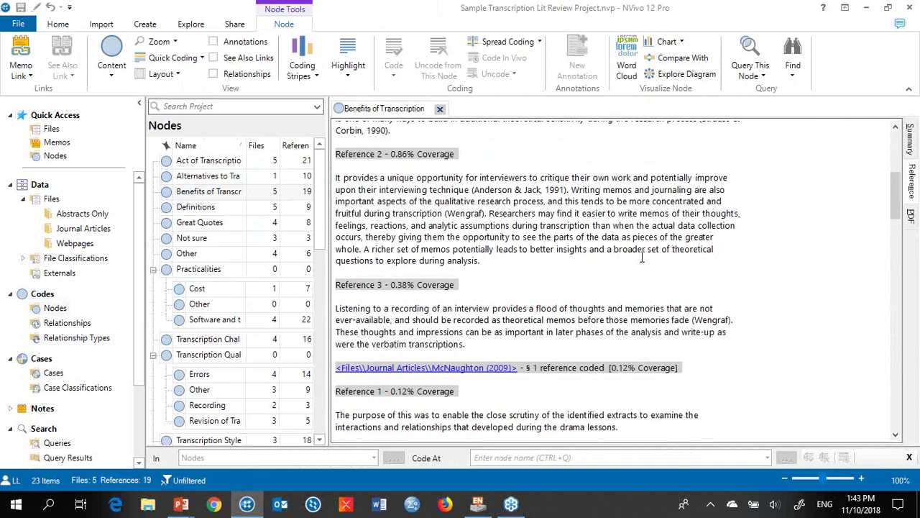
scroll(642, 260, down, 12)
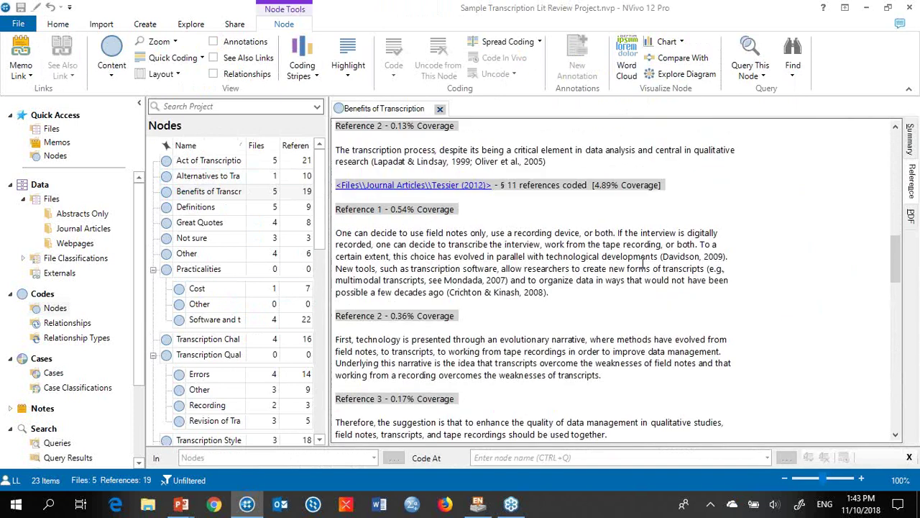
scroll(644, 268, down, 7)
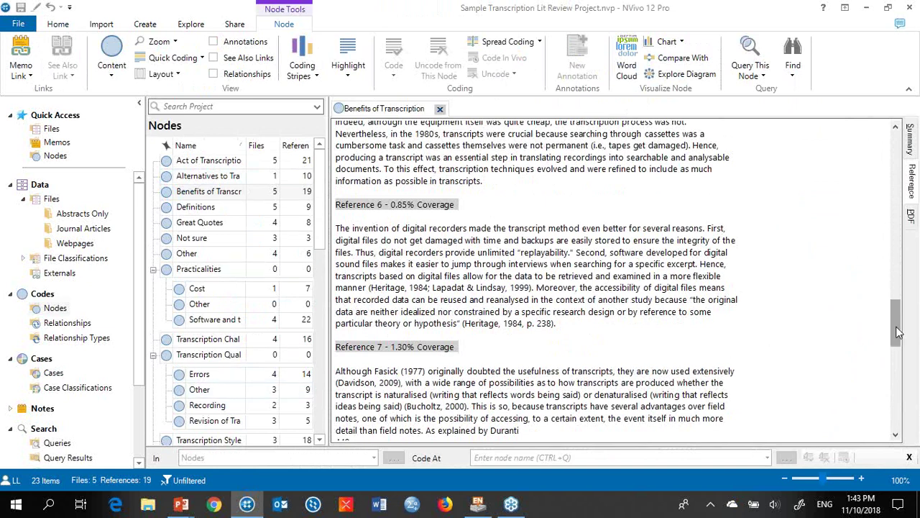
- Open the referenced file for the node's first Grundy, Pollon, McGinn (2003) reference to view the passage in context
drag(899, 329, 903, 160)
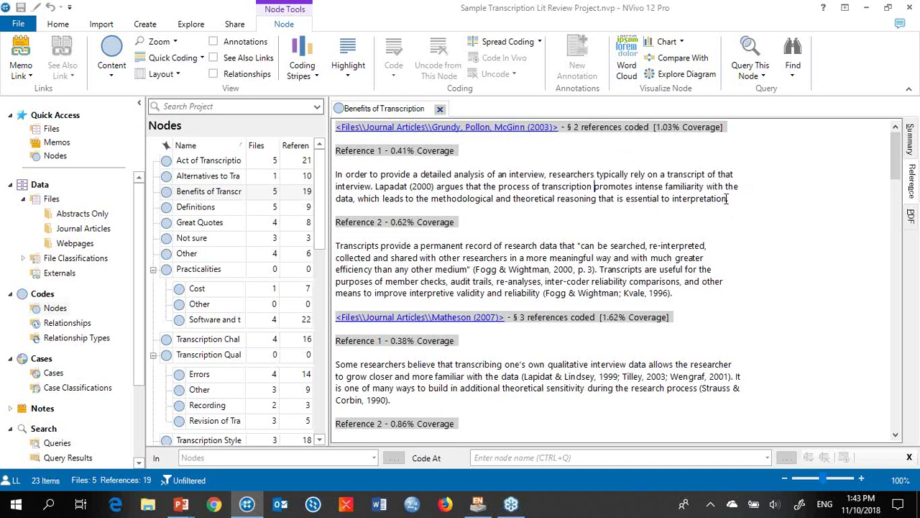
right_click(602, 183)
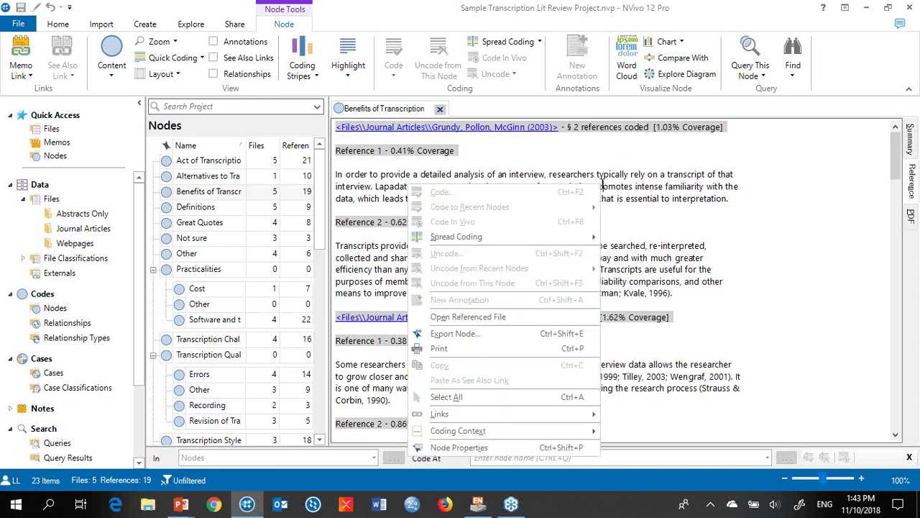
click(574, 320)
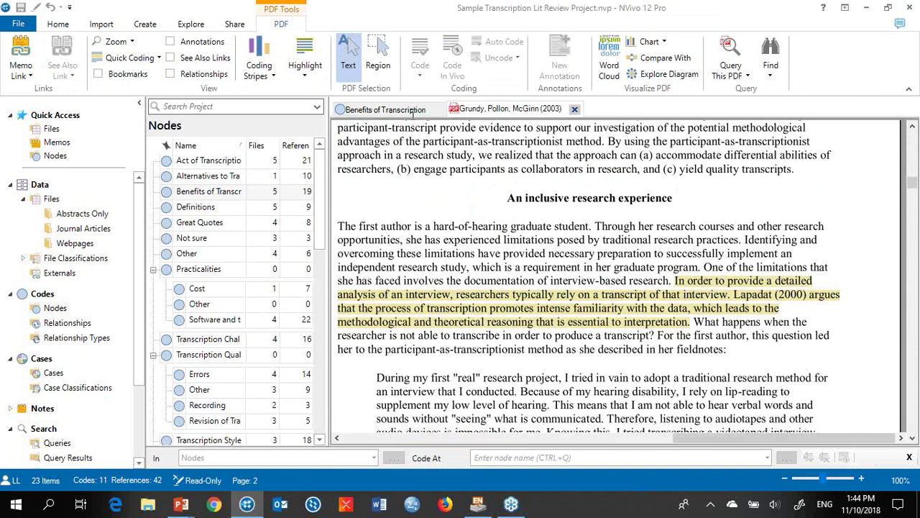
- Turn off the coding highlight in the Grundy, Pollon, McGinn (2003) article and show coding density stripes only
click(306, 69)
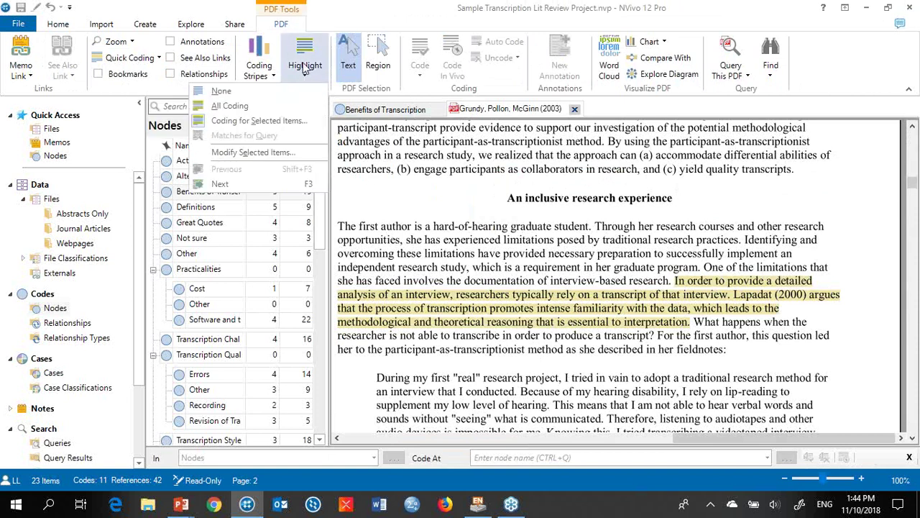
click(294, 92)
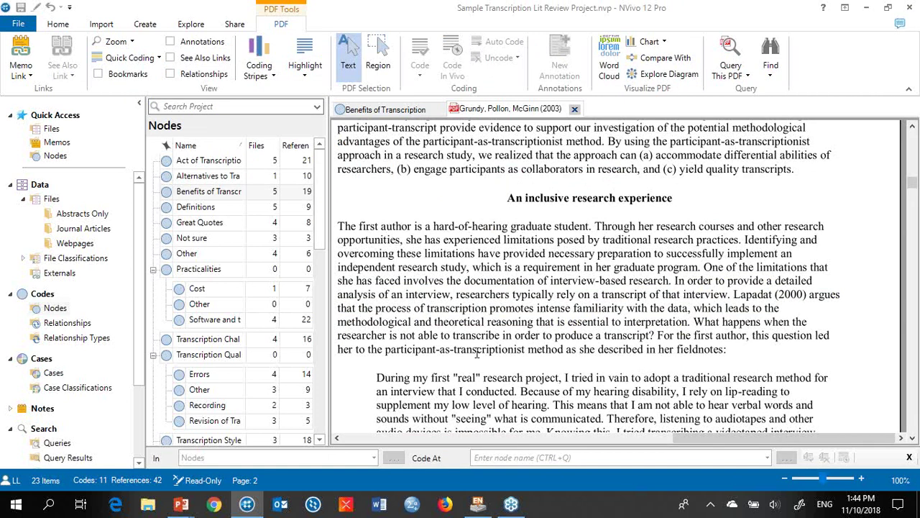
click(262, 74)
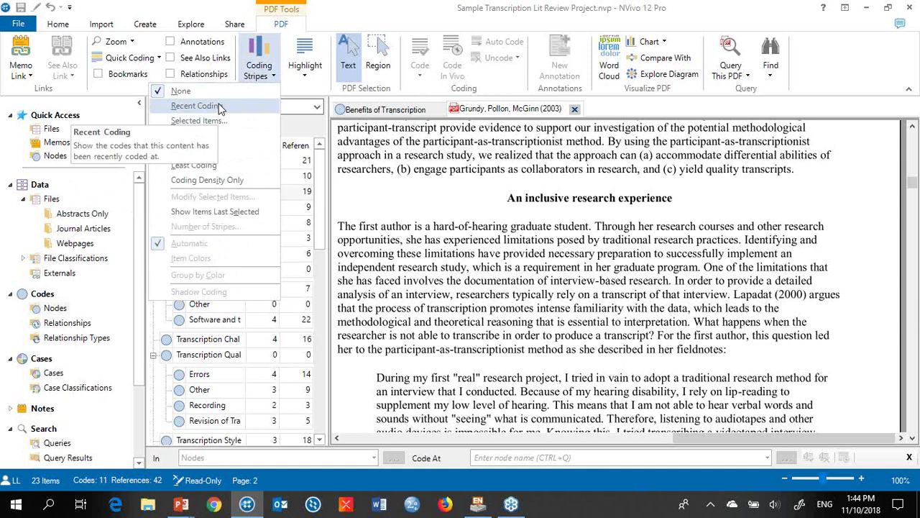
click(218, 181)
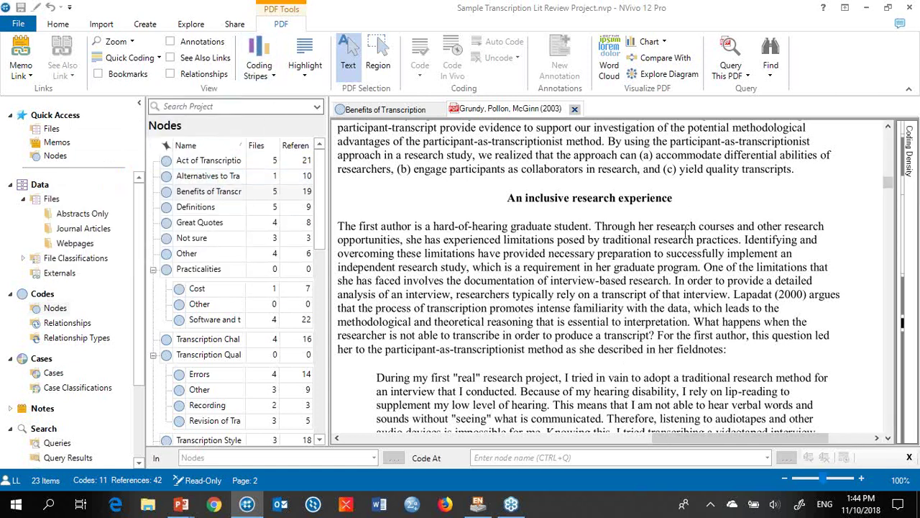
- Inspect the coding density bar beside the transcription passage to identify which nodes the passage is coded at
scroll(687, 233, down, 2)
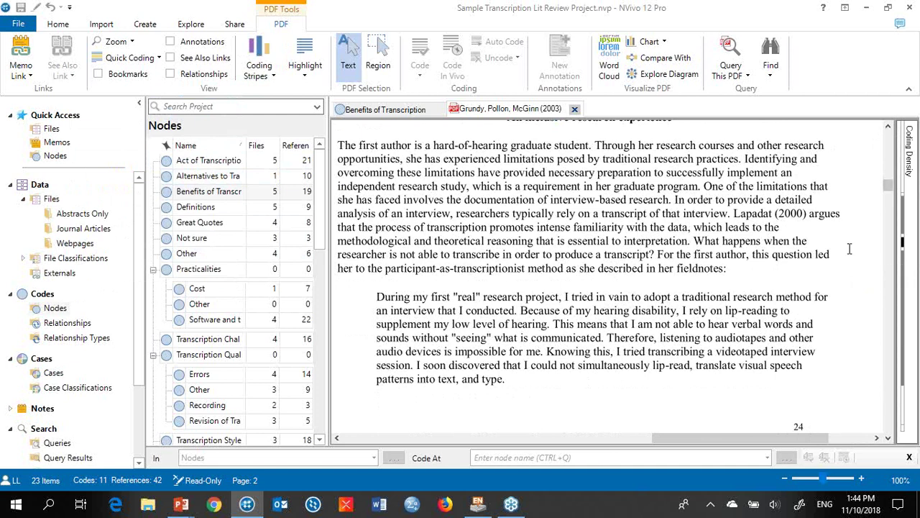
mouse_move(906, 223)
mouse_move(903, 244)
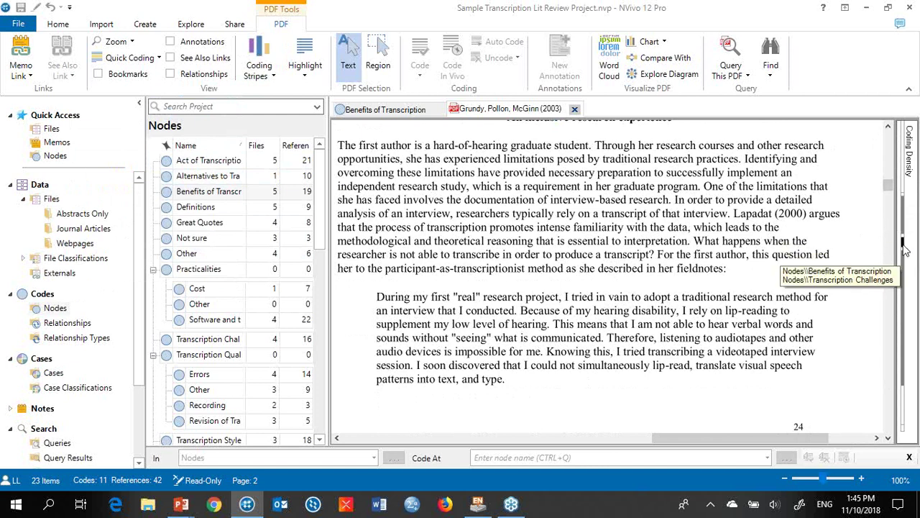
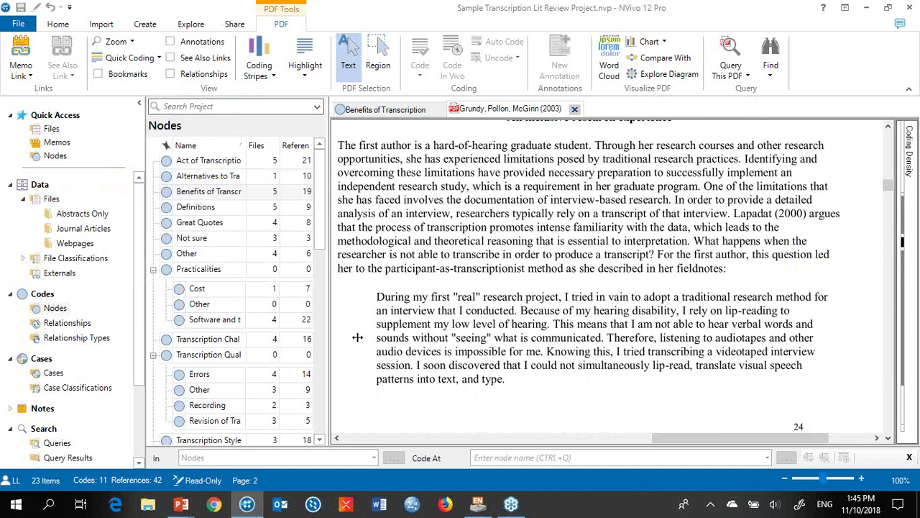
click(188, 508)
click(236, 441)
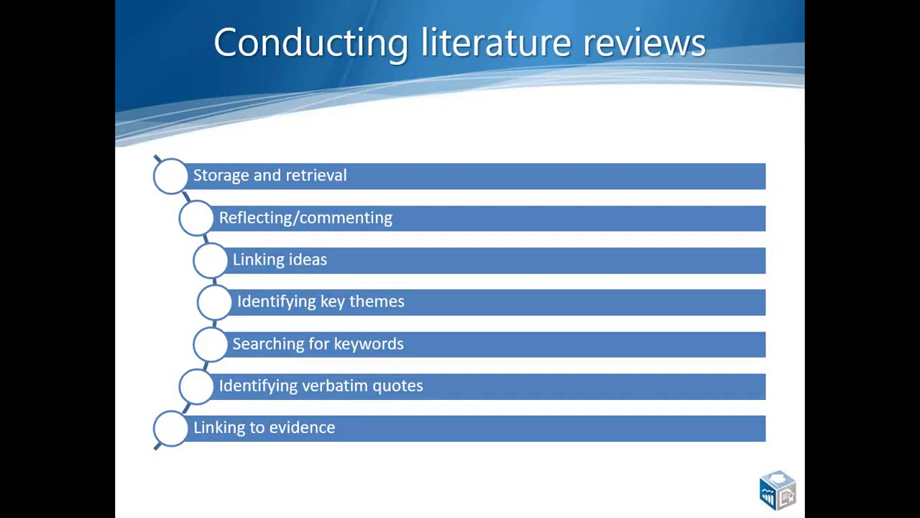
click(546, 343)
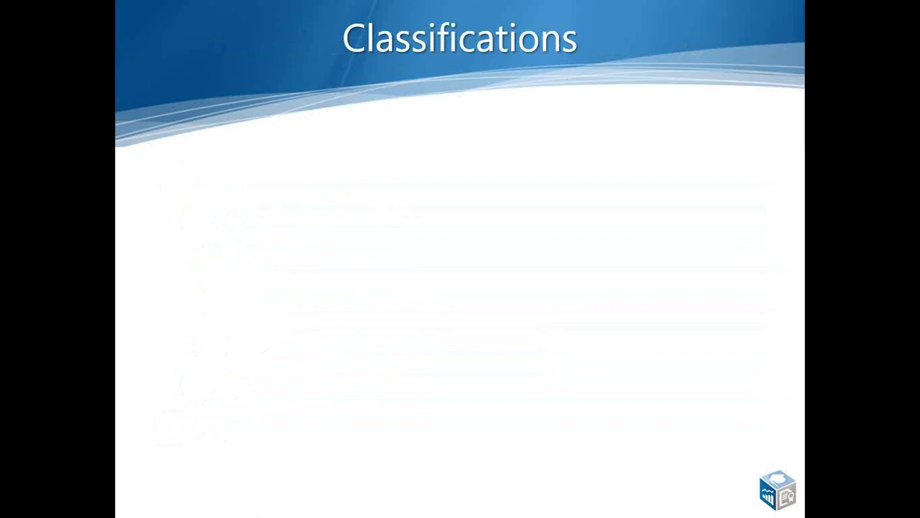
click(548, 369)
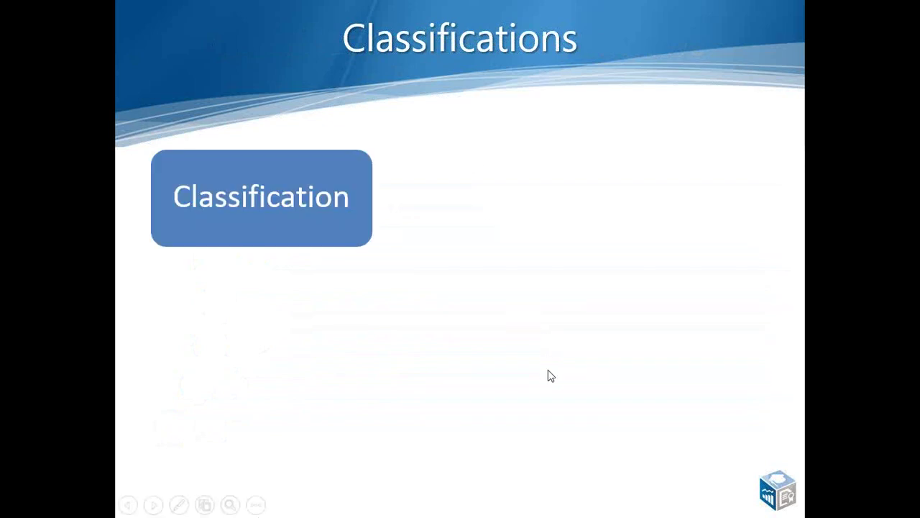
key(Left)
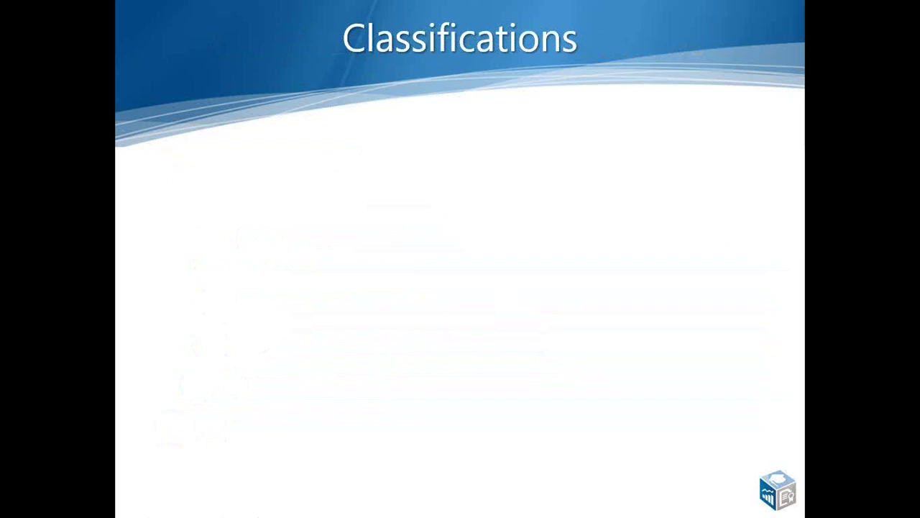
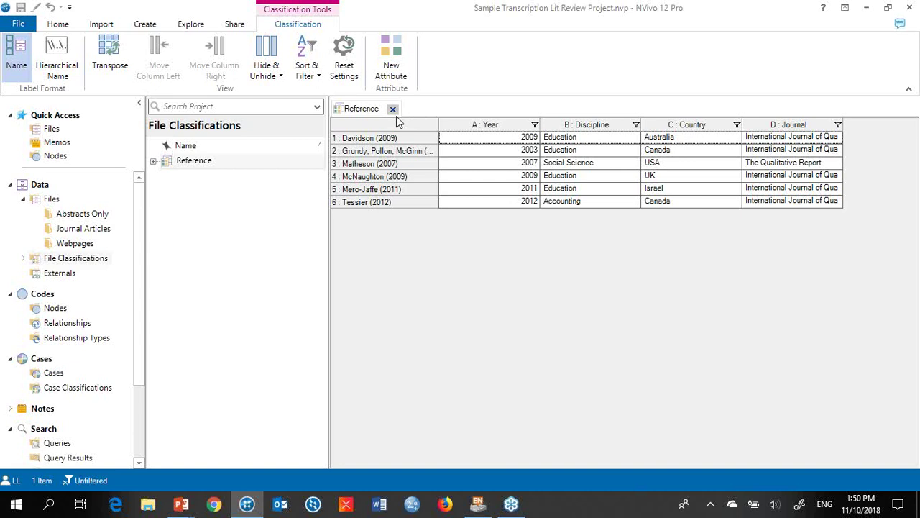
- Highlight the Discipline attribute in the Reference classification sheet, and review the project's node list with a wider name column
click(583, 125)
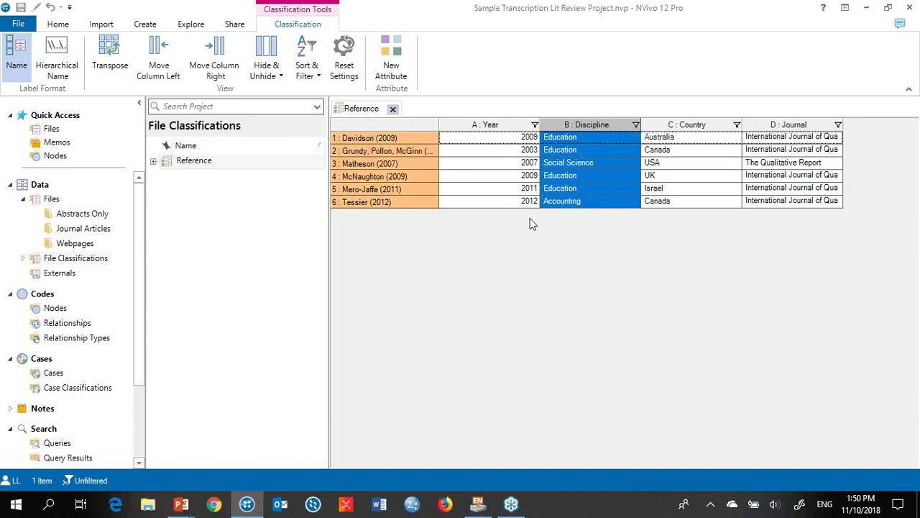
click(55, 310)
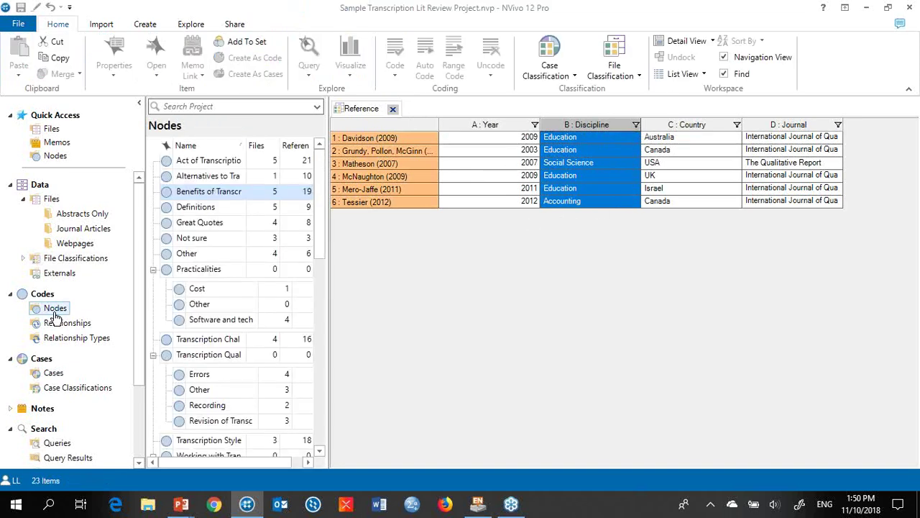
scroll(230, 323, down, 2)
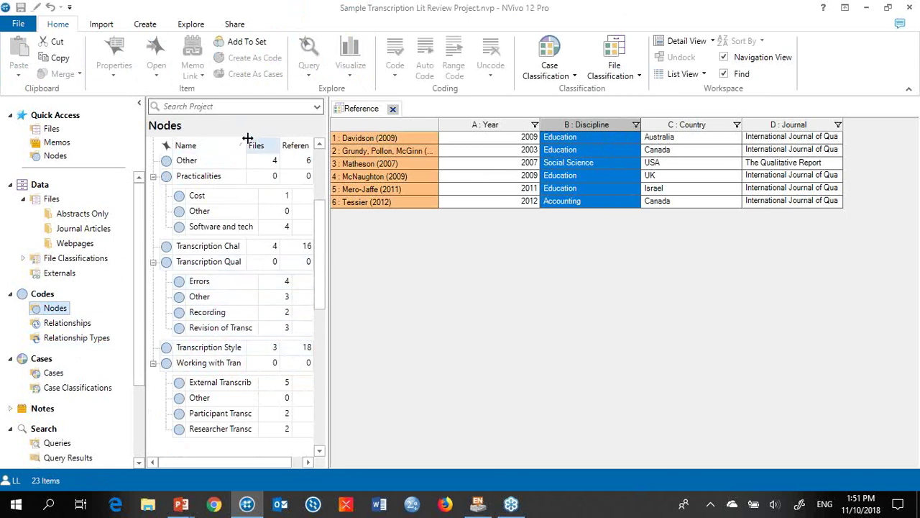
drag(248, 141, 269, 144)
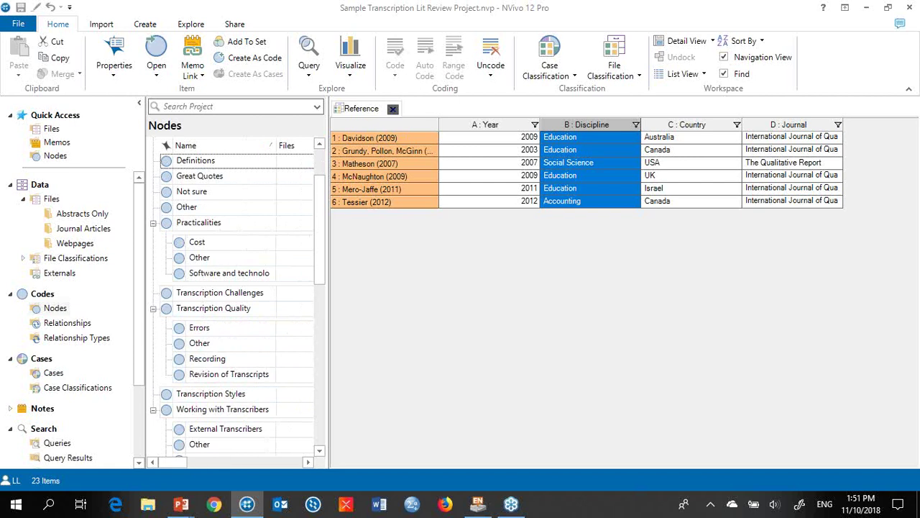
click(393, 110)
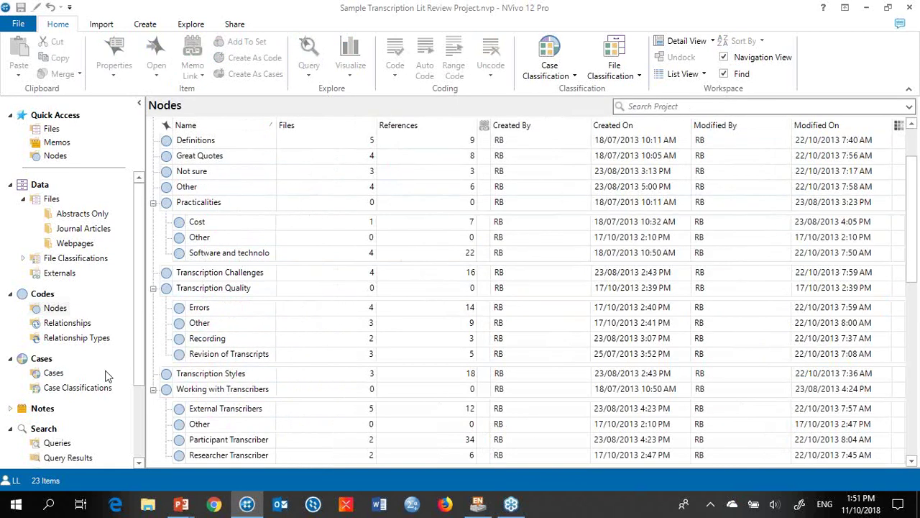
- Open the saved matrix query Transcription quality vs author discipline and make room to show its full row labels
click(78, 441)
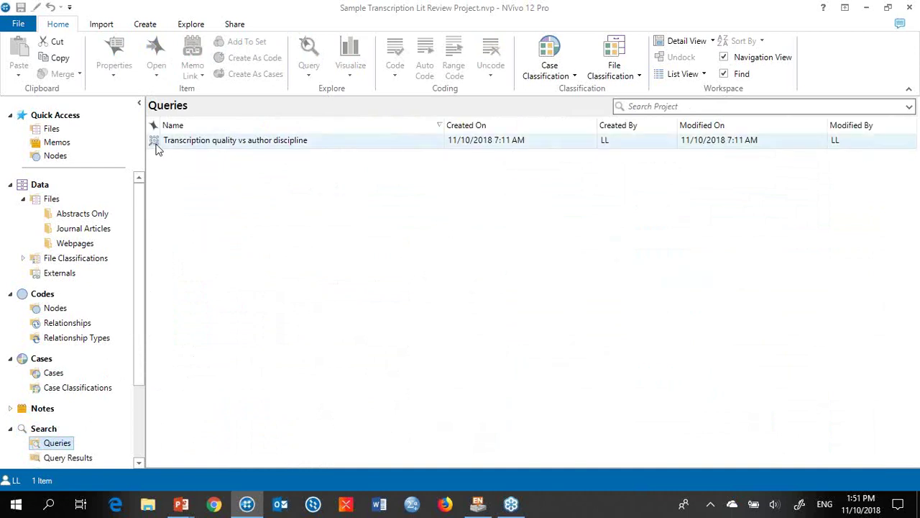
double_click(154, 143)
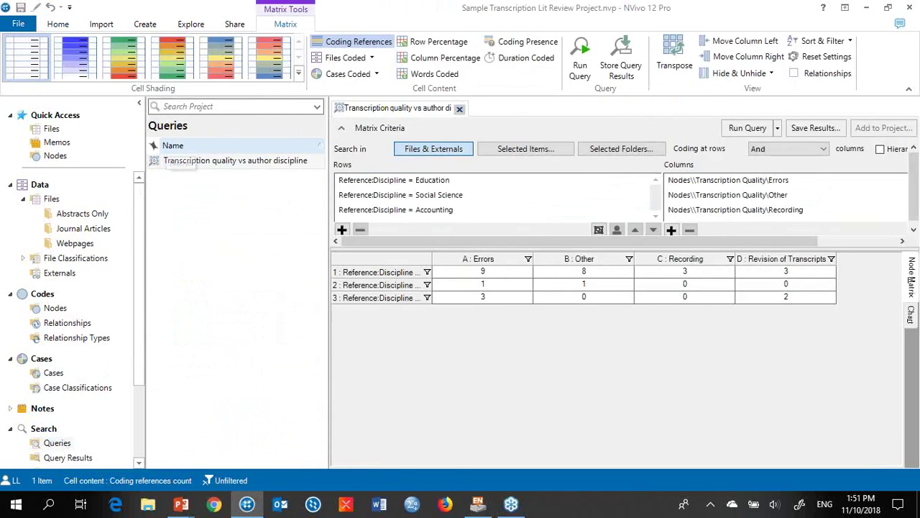
click(140, 105)
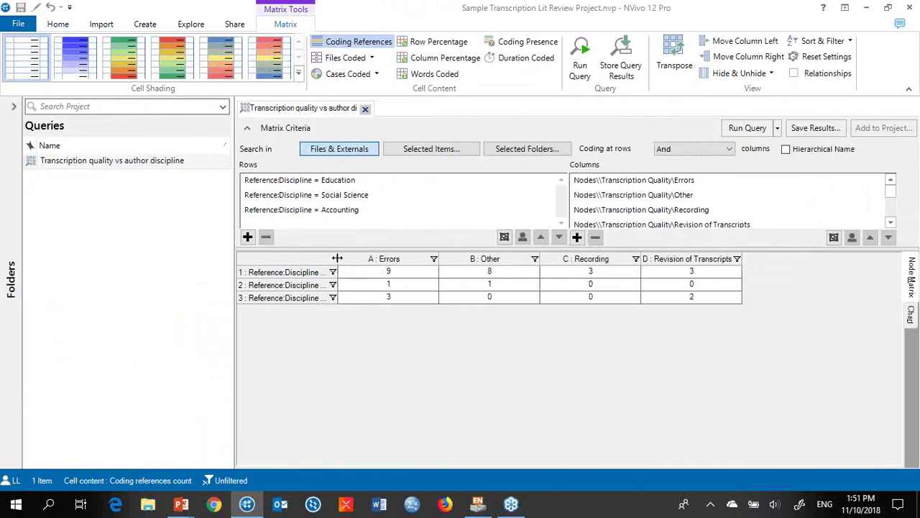
drag(337, 256, 420, 263)
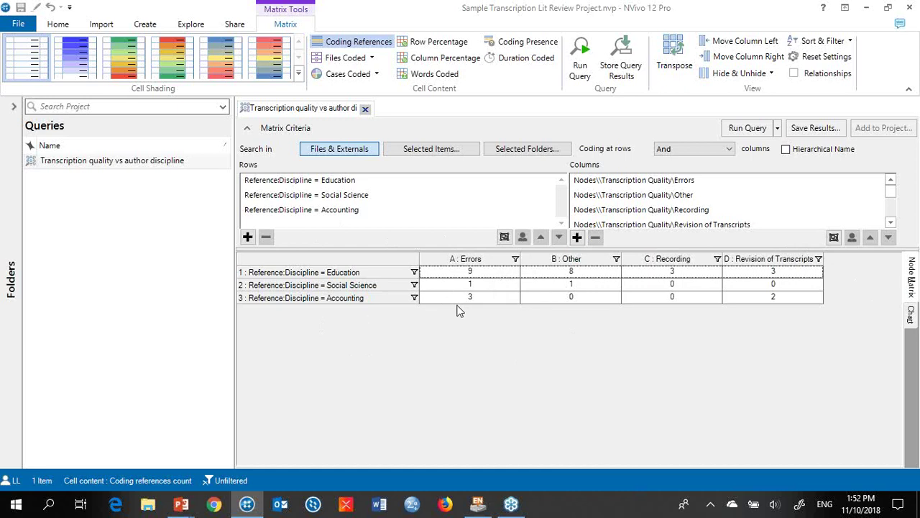
- Open the matrix cell for Discipline = Education and Errors, and read through its coded references
click(466, 277)
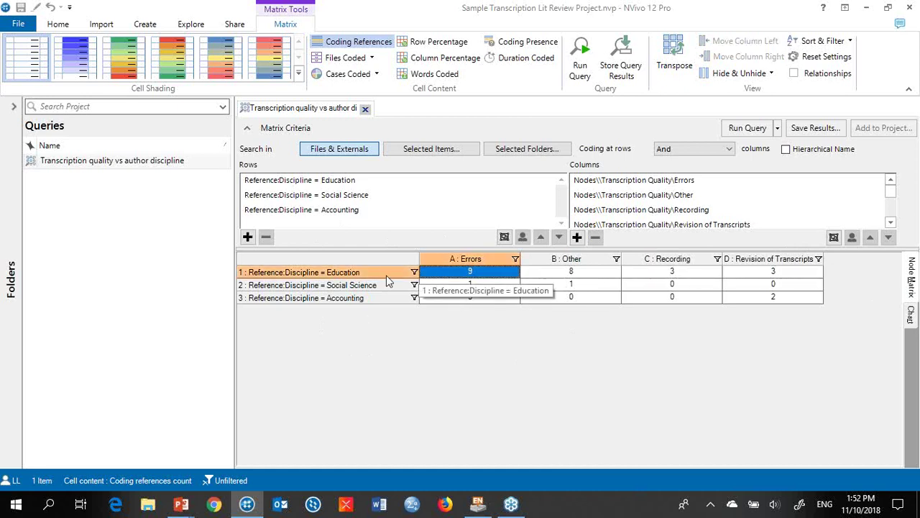
double_click(470, 271)
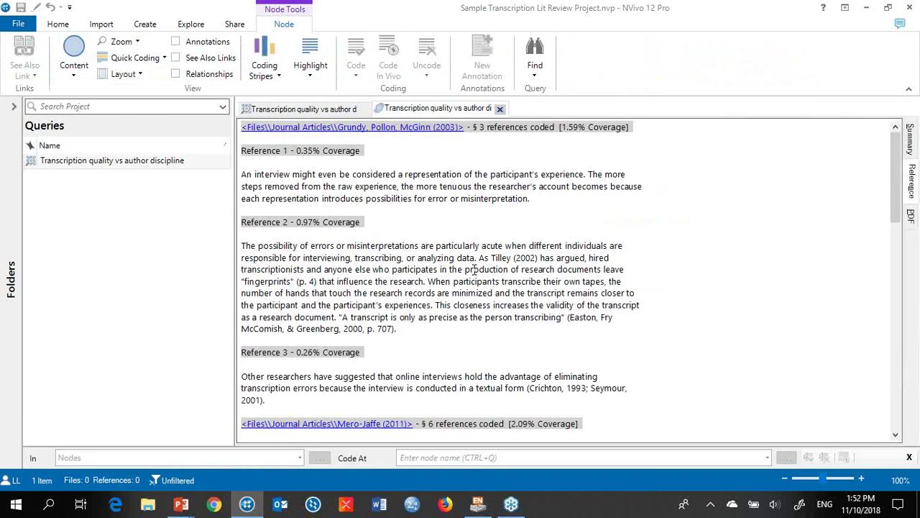
scroll(592, 284, down, 9)
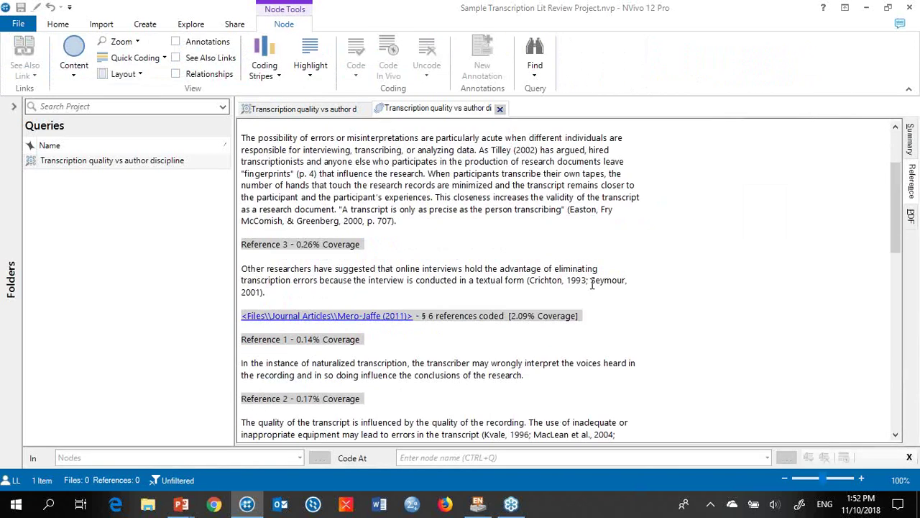
scroll(592, 284, down, 6)
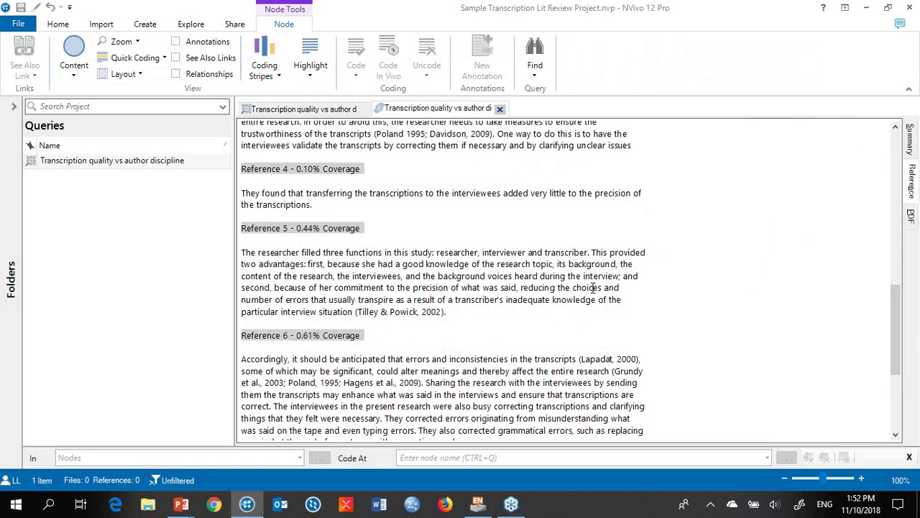
- Read the references in the matrix cell for Discipline = Accounting and Errors, and close the cell results and the matrix query
click(301, 108)
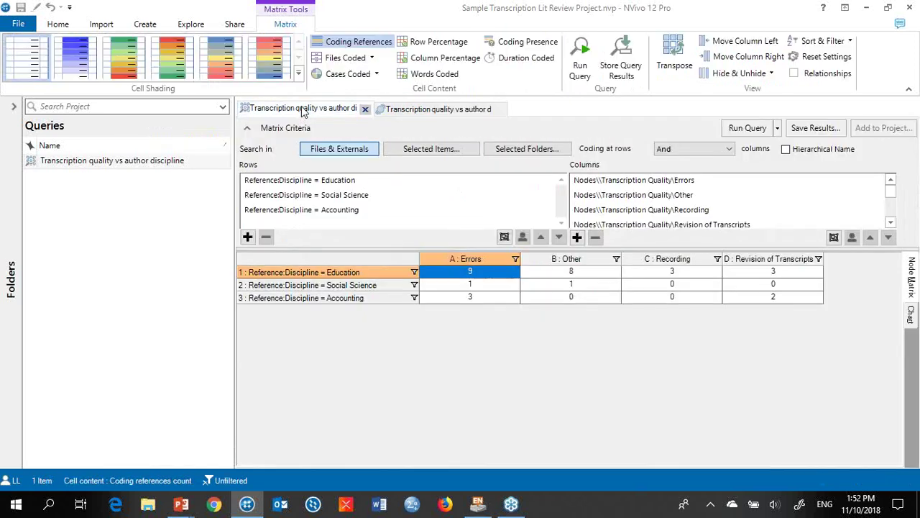
click(486, 300)
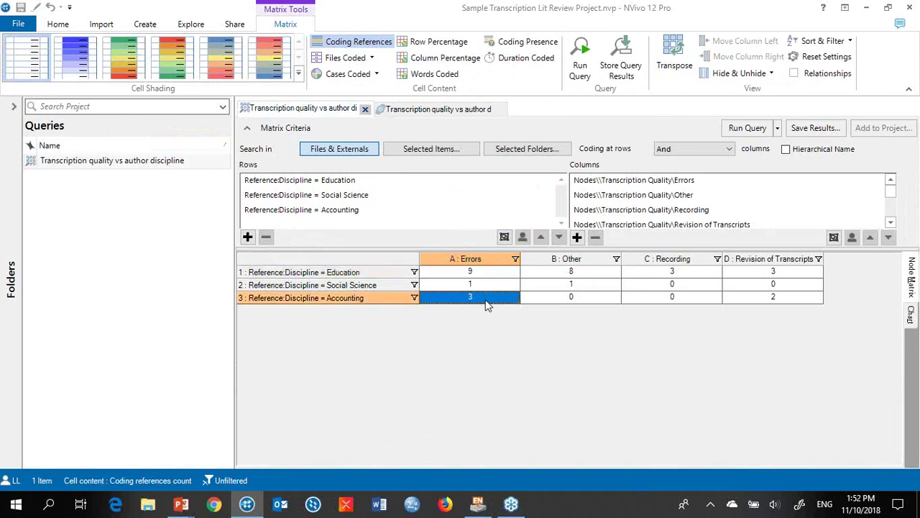
double_click(486, 301)
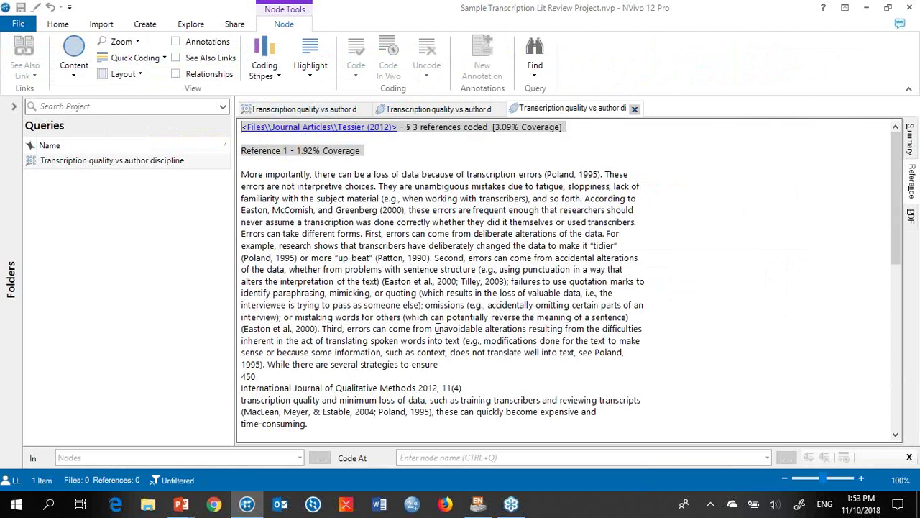
click(634, 108)
click(494, 110)
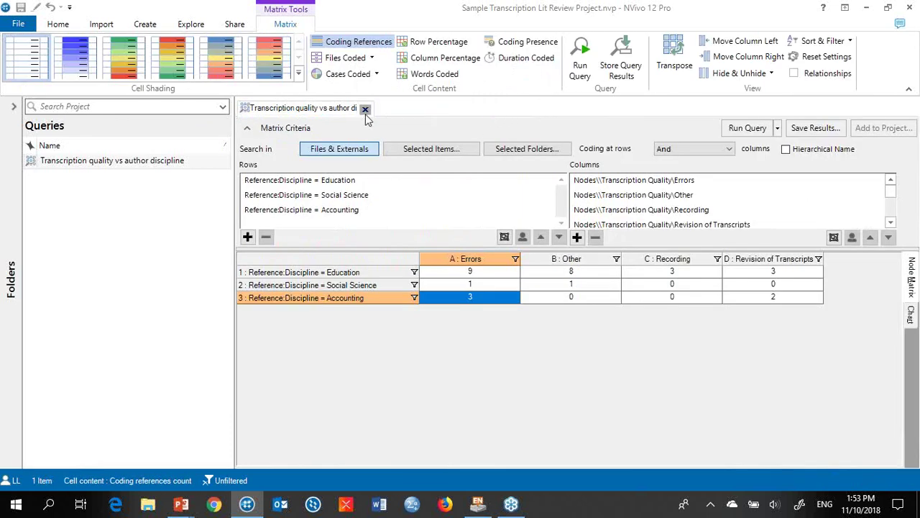
click(366, 109)
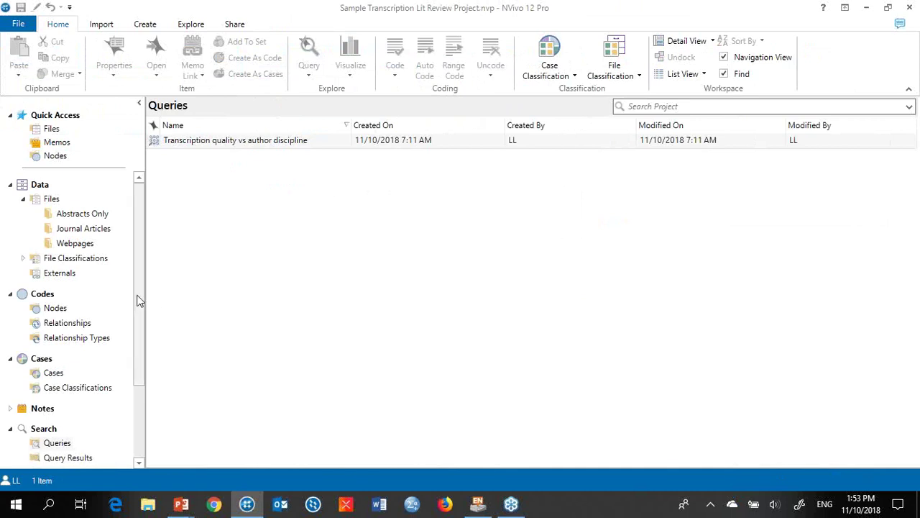
- Run a Word Frequency query through the Query Wizard for the 100 most frequent words with a minimum length of 5
click(184, 28)
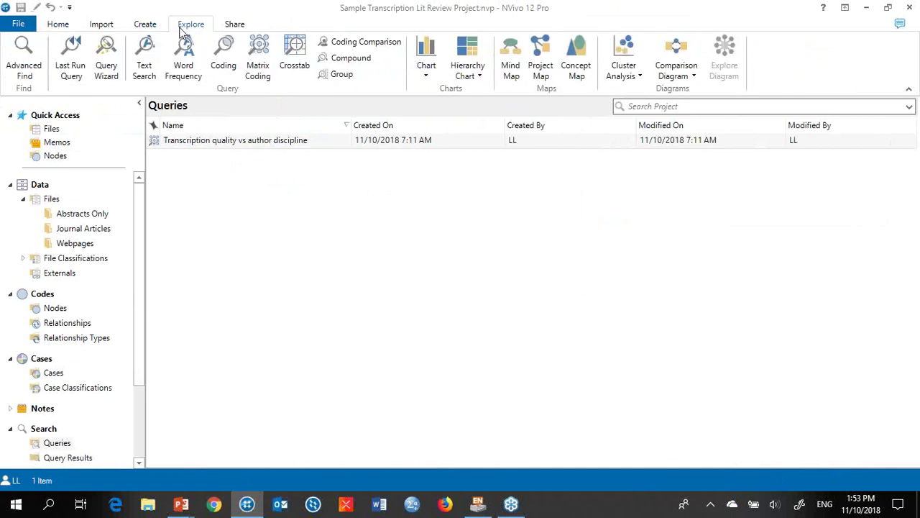
click(108, 67)
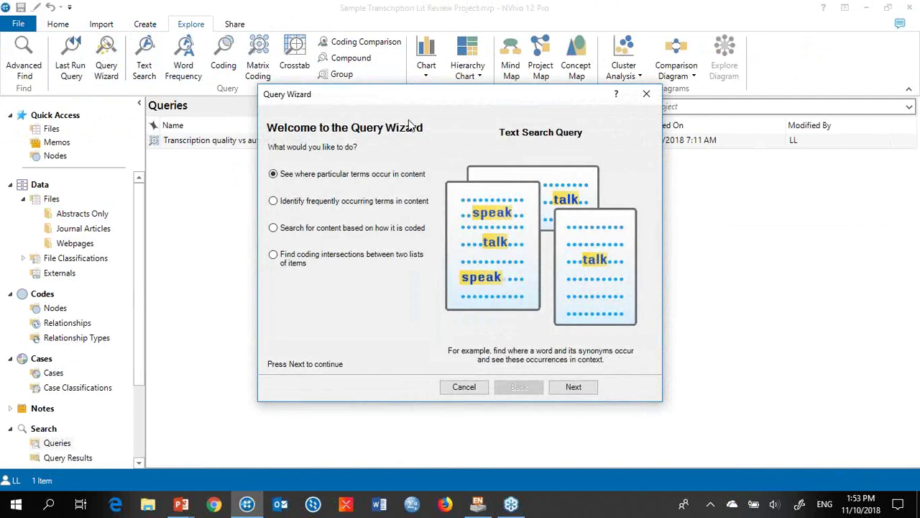
click(371, 208)
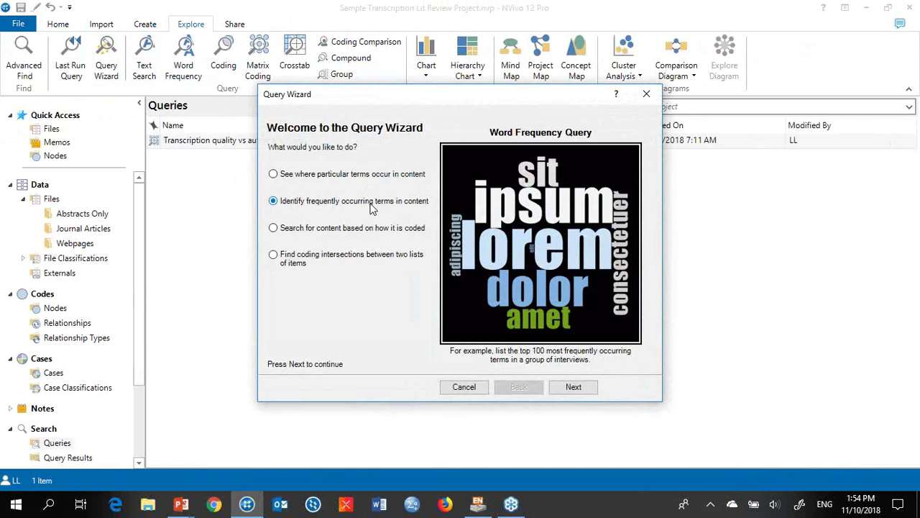
click(574, 388)
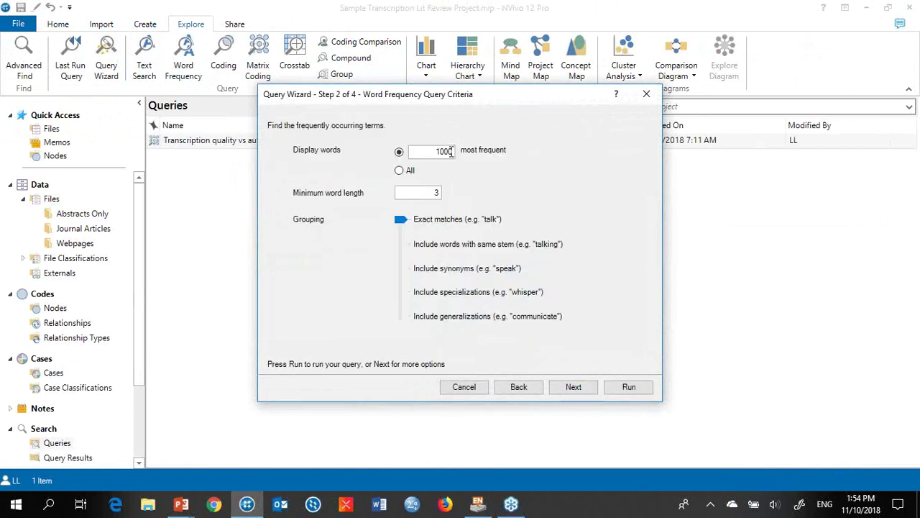
key(BackSpace)
double_click(439, 193)
text(5)
click(635, 386)
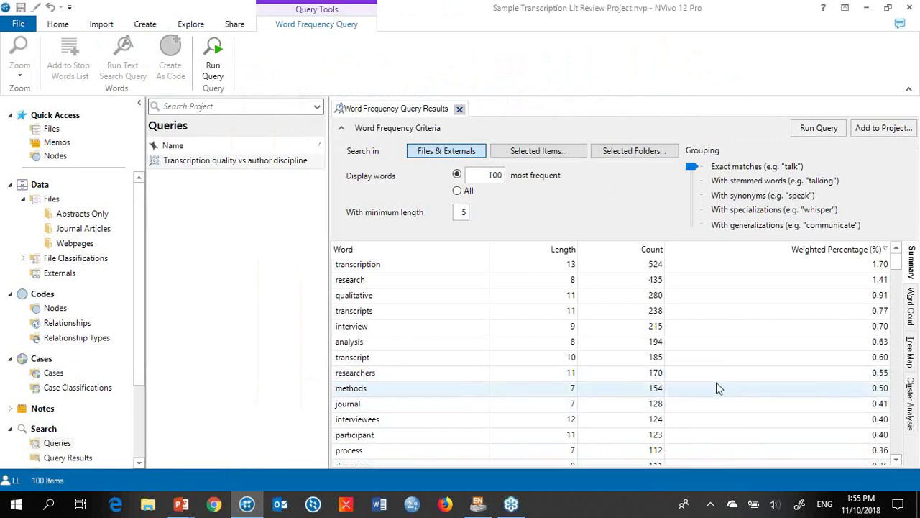
- Inspect the frequent words research and qualitative, view the results as a word cloud, and close the query results
click(385, 280)
click(388, 299)
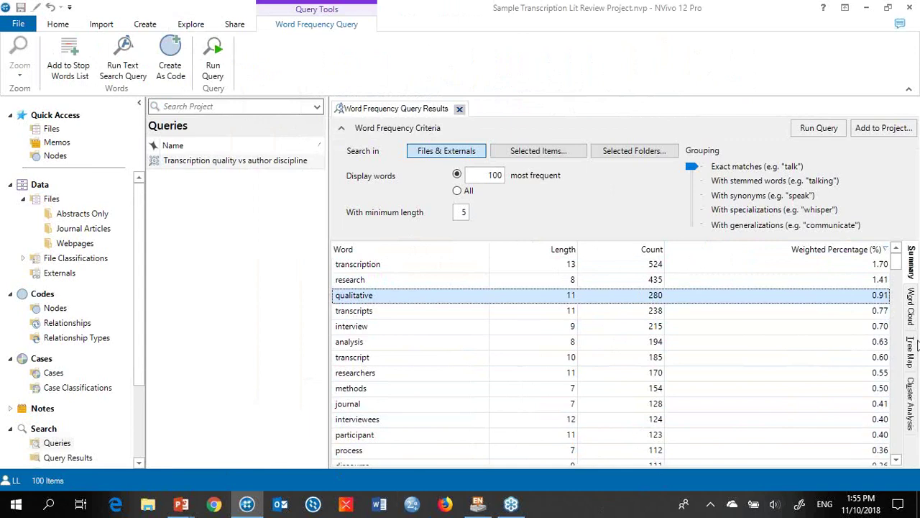
click(911, 306)
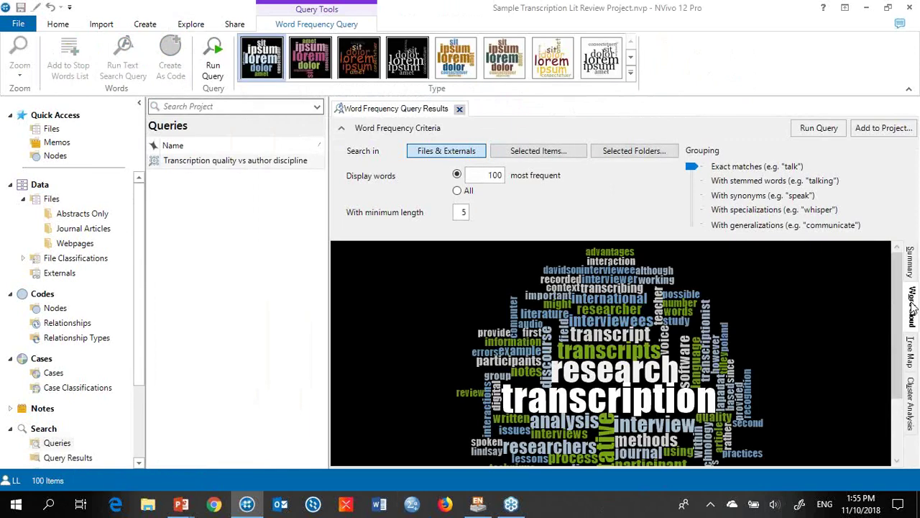
scroll(835, 358, down, 1)
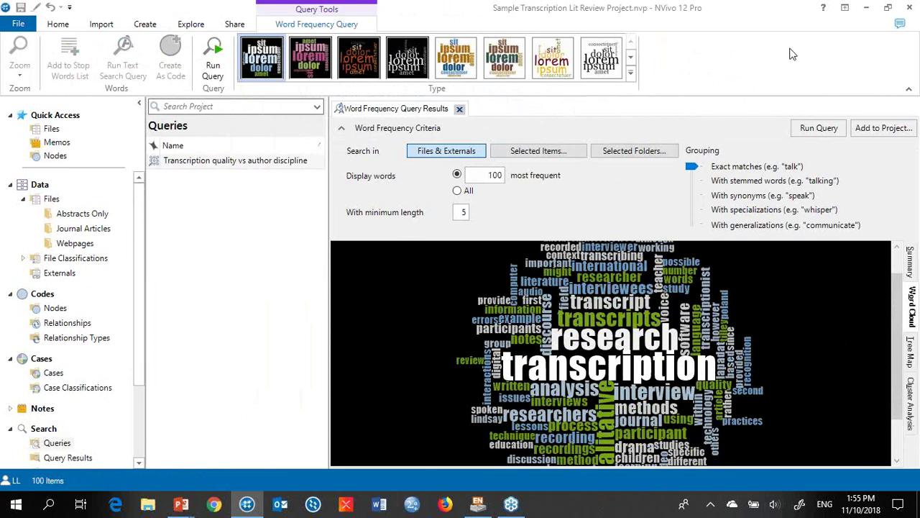
click(459, 110)
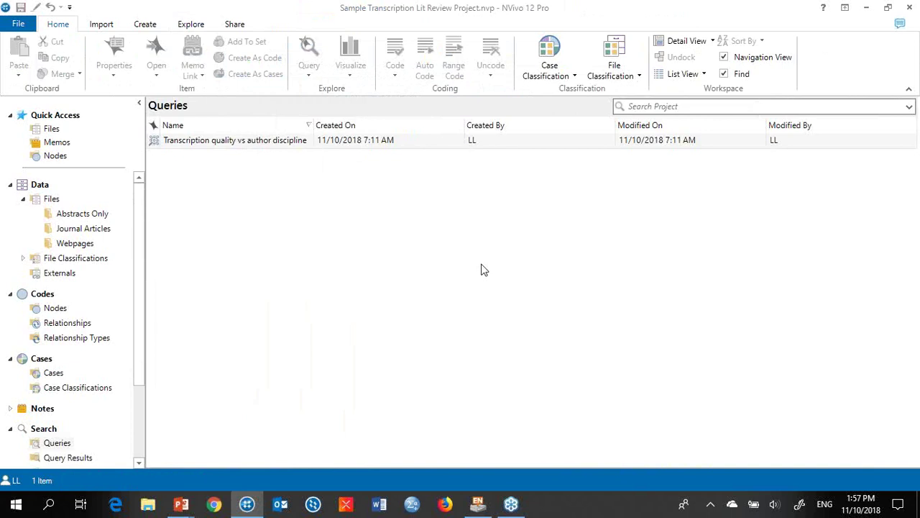
- Switch to EndNote and export the selected references to the Desktop as NVivo Import in XML format, replacing the existing file
click(483, 512)
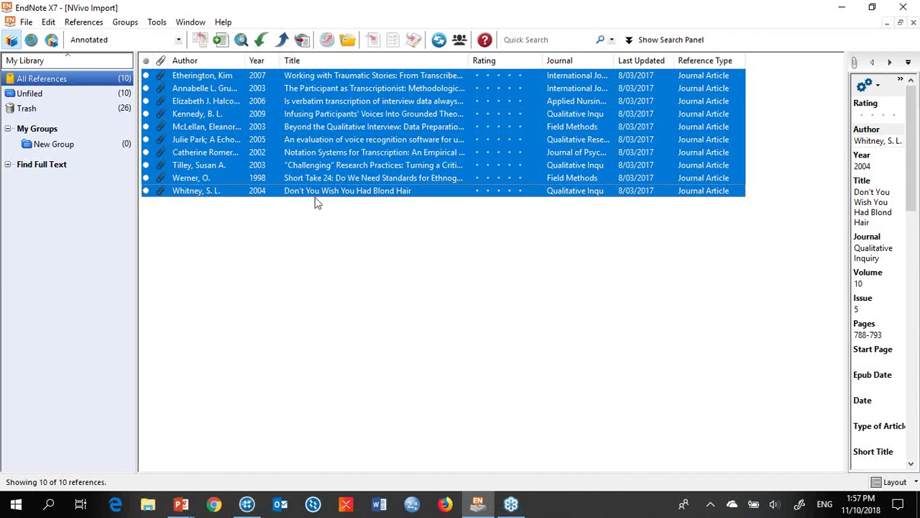
click(27, 23)
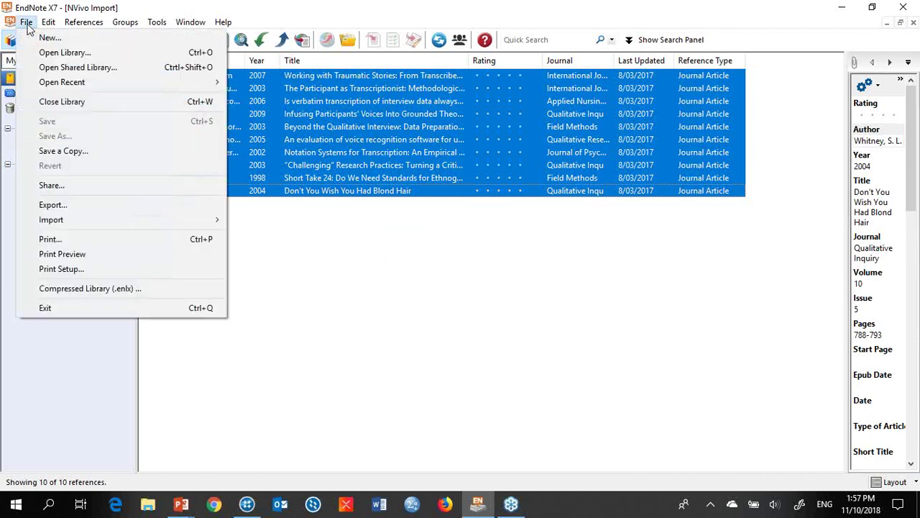
click(113, 205)
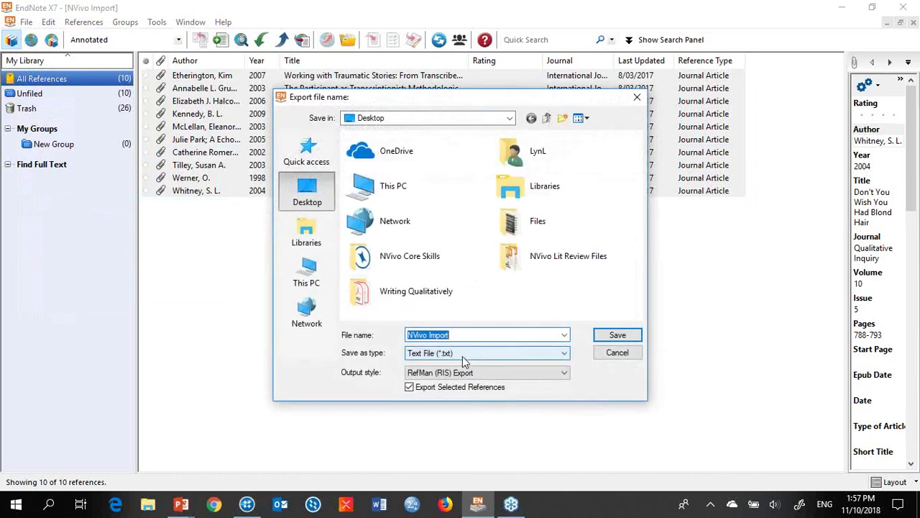
click(464, 354)
click(467, 392)
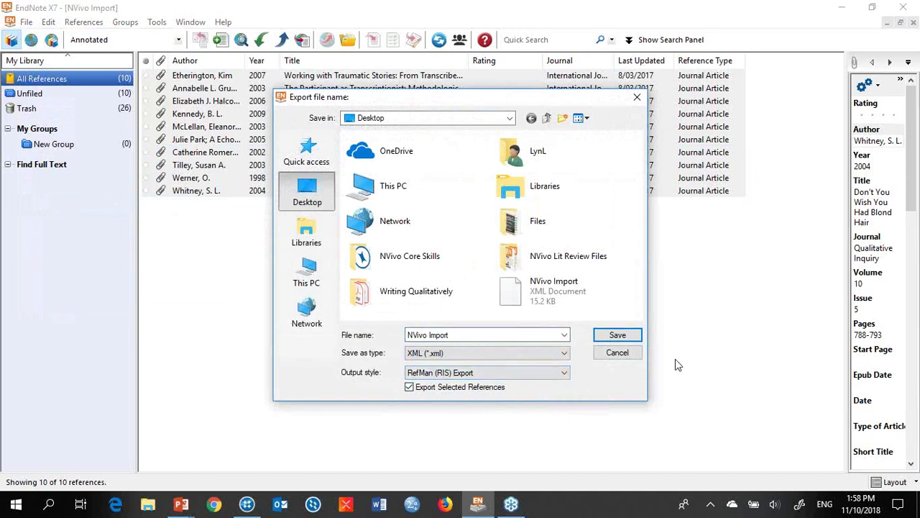
click(629, 339)
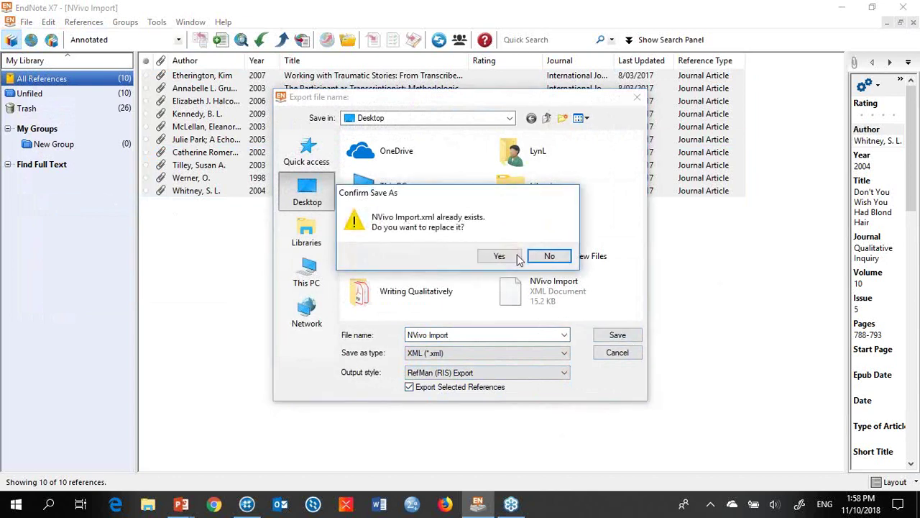
click(499, 257)
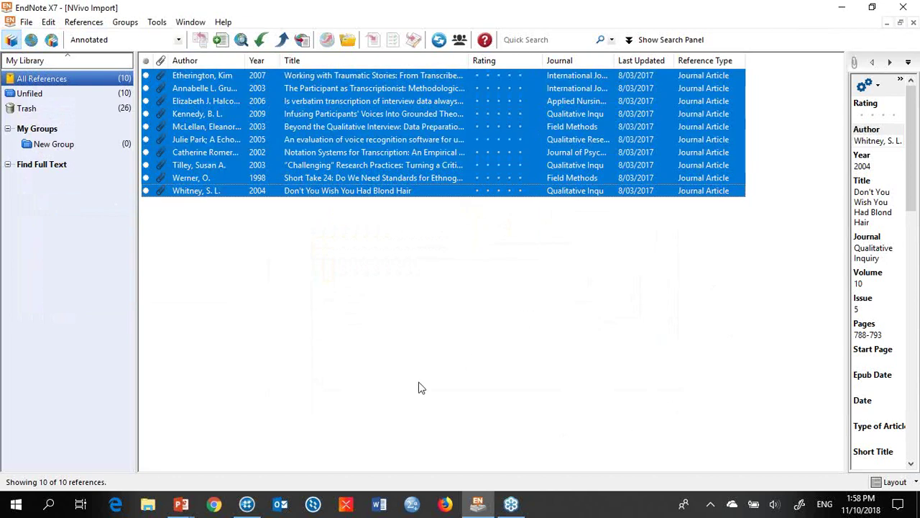
- Switch back to NVivo and import the EndNote file NVivo Import.xml into the Files folder with the default import options
click(247, 504)
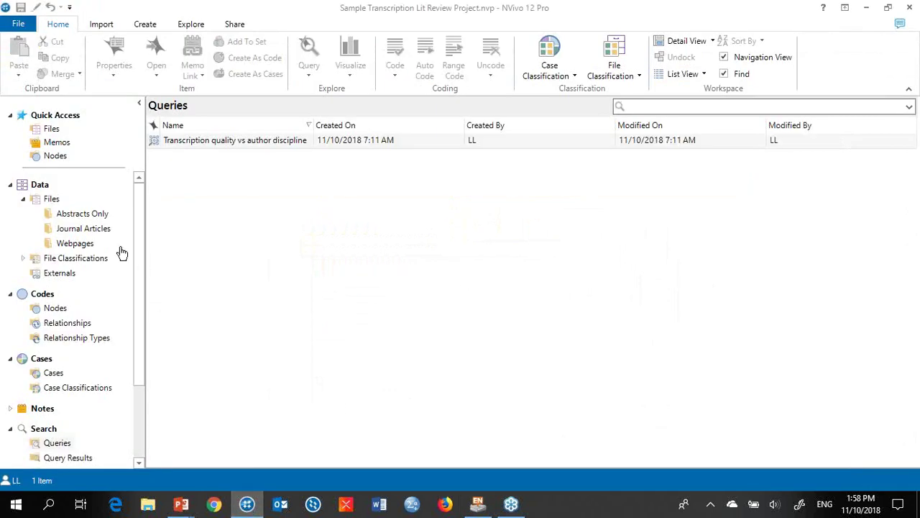
click(51, 200)
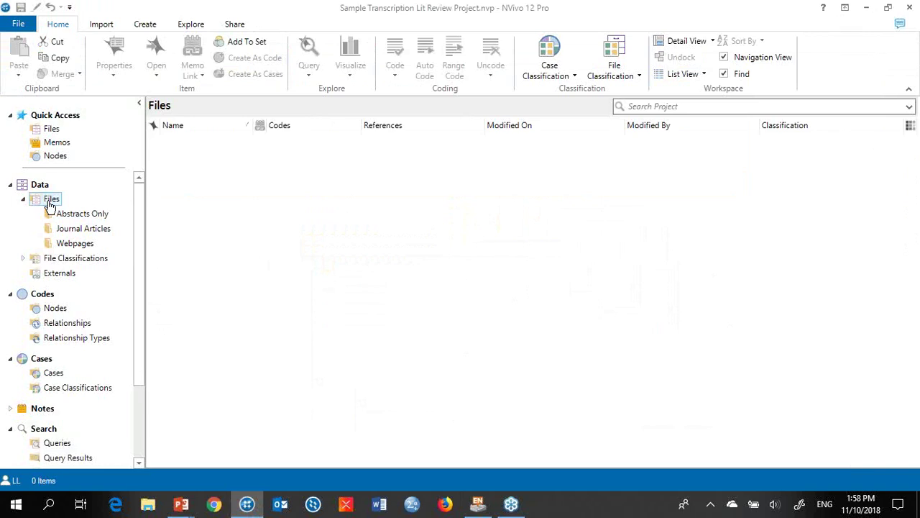
right_click(396, 235)
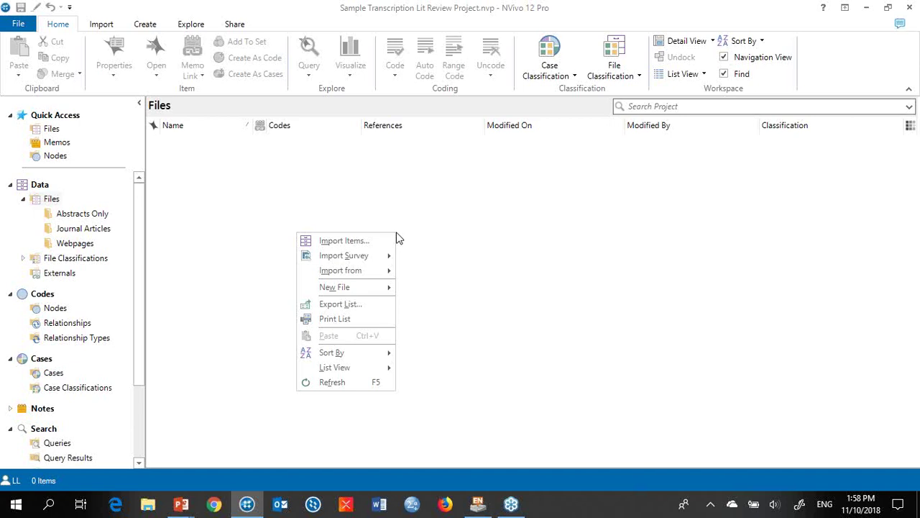
mouse_move(373, 273)
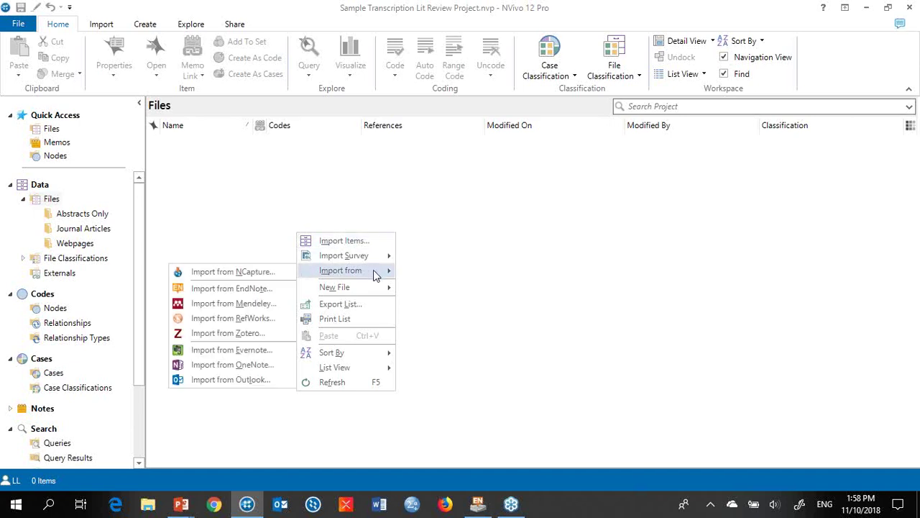
click(288, 290)
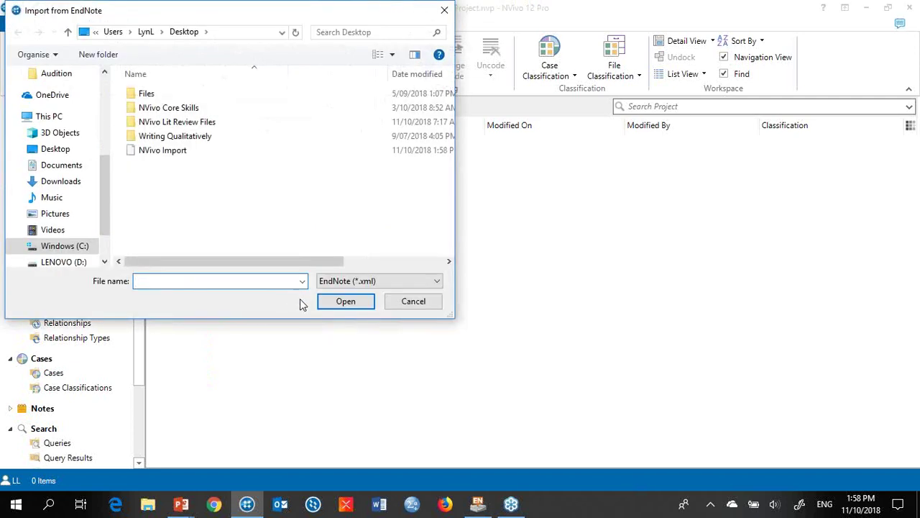
click(185, 151)
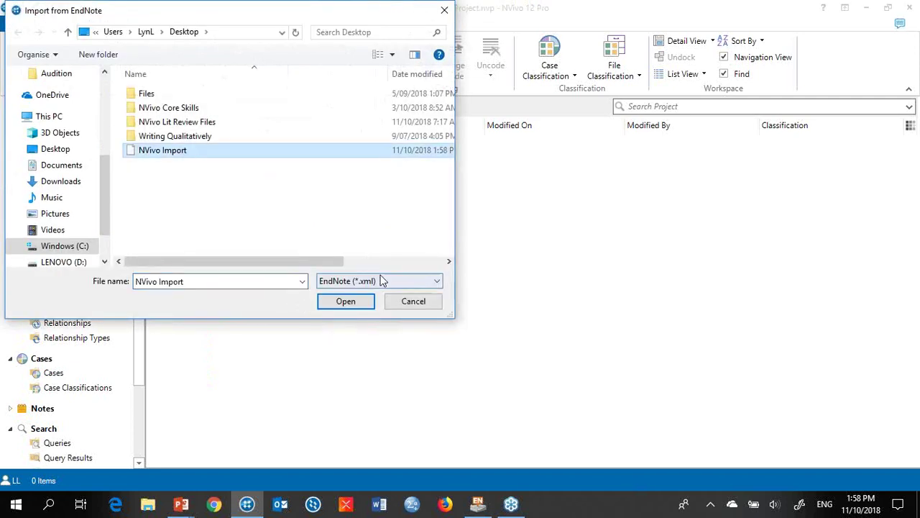
click(346, 301)
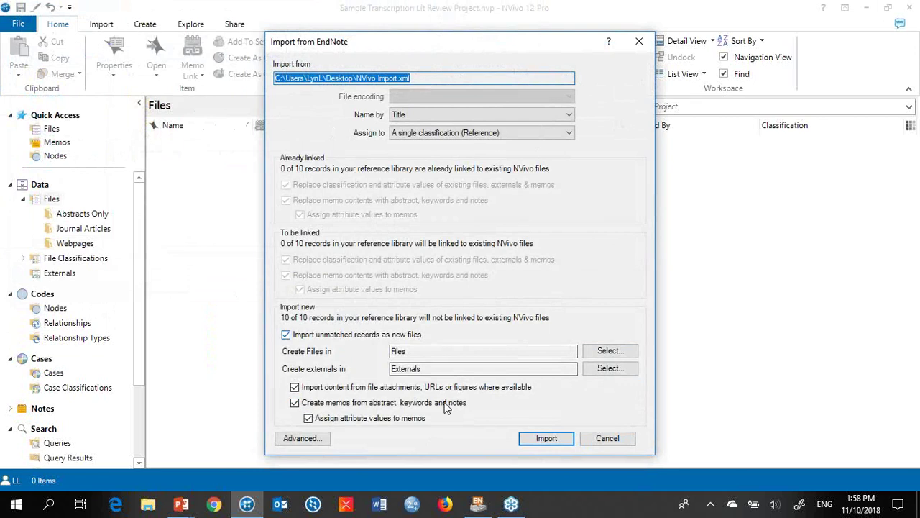
click(557, 439)
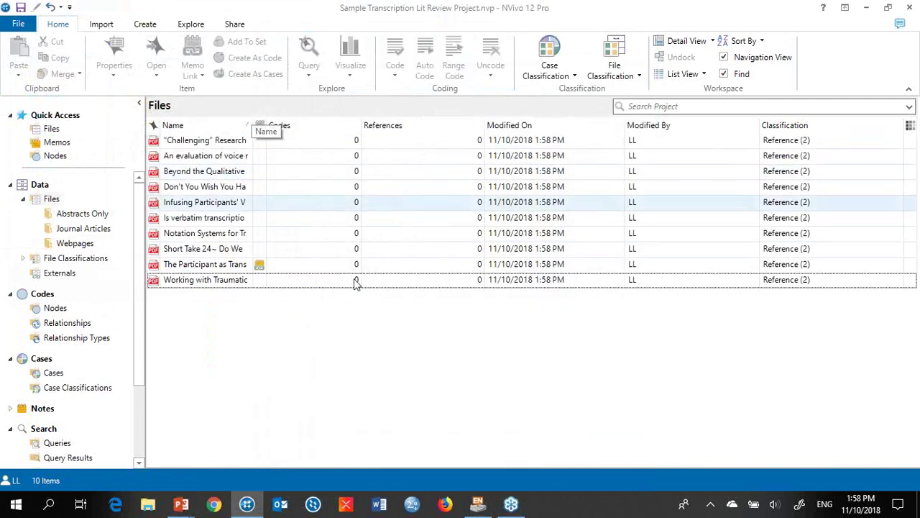
- Check the EndNote library briefly, return to NVivo, and widen the Name column to show more of the imported article titles
click(481, 506)
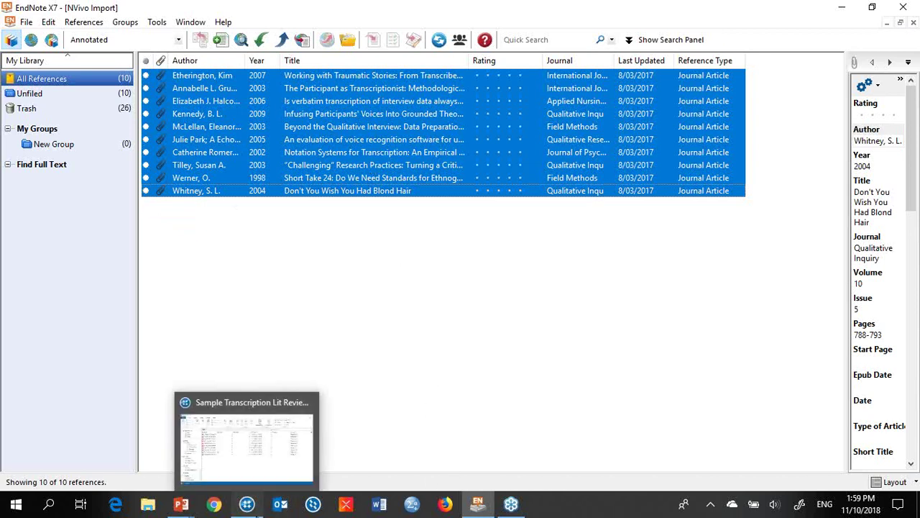
click(247, 504)
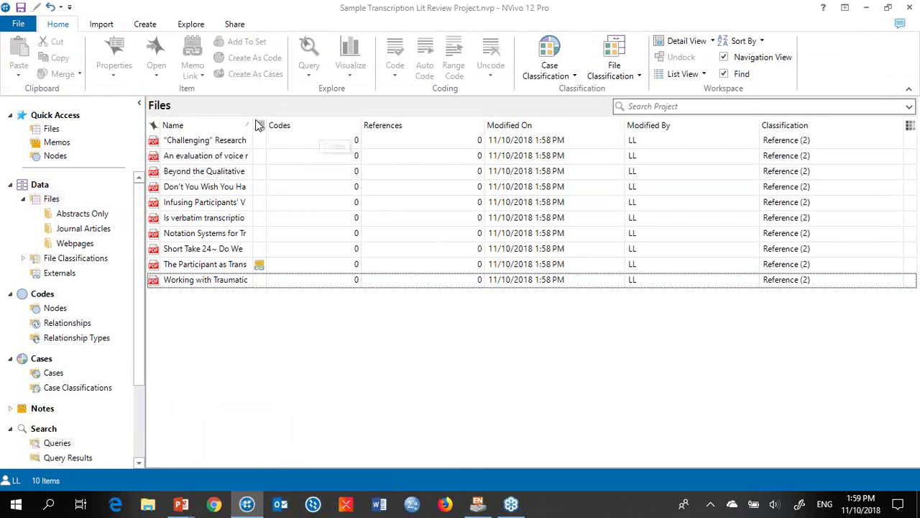
drag(254, 125, 389, 131)
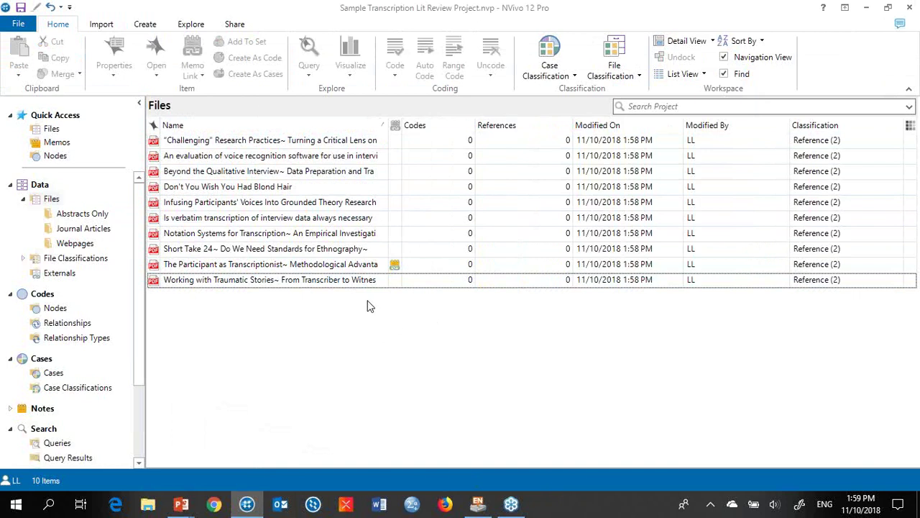
- Open the imported "Challenging" Research Practices article, look through its first page, and close it
double_click(183, 142)
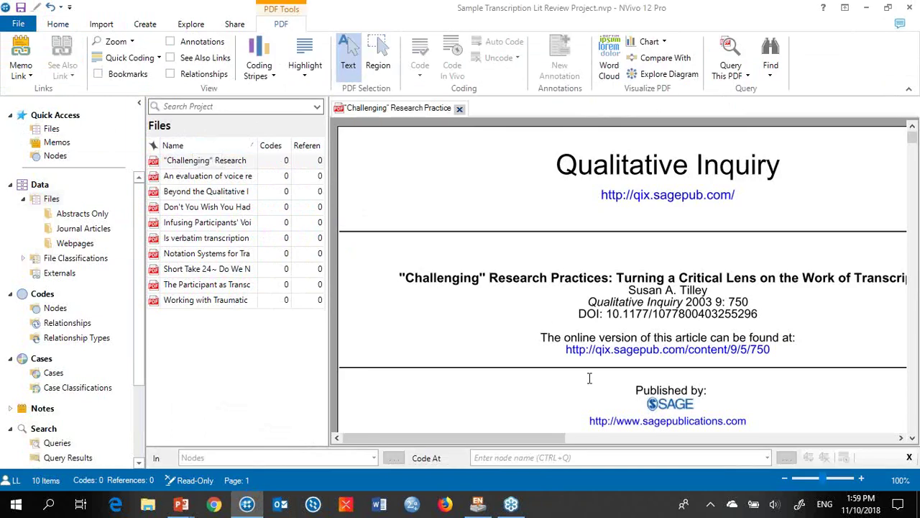
scroll(589, 377, down, 3)
scroll(591, 379, down, 3)
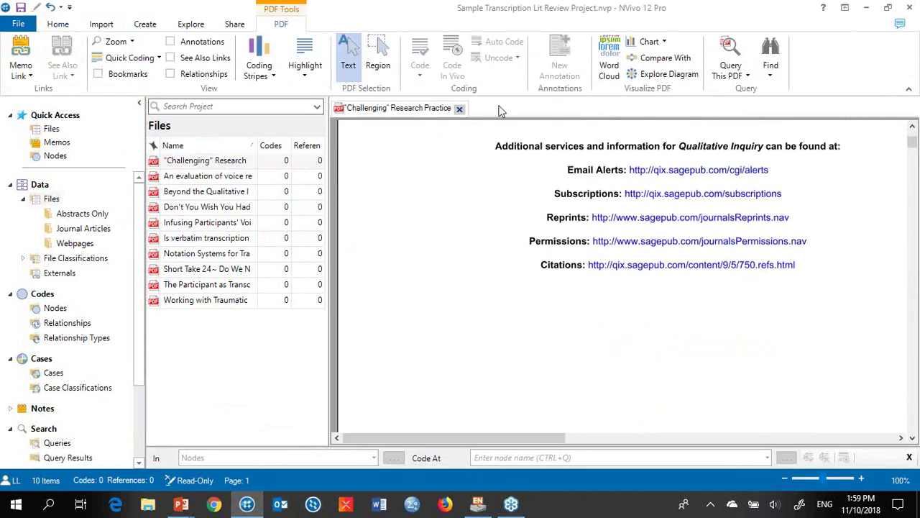
click(460, 109)
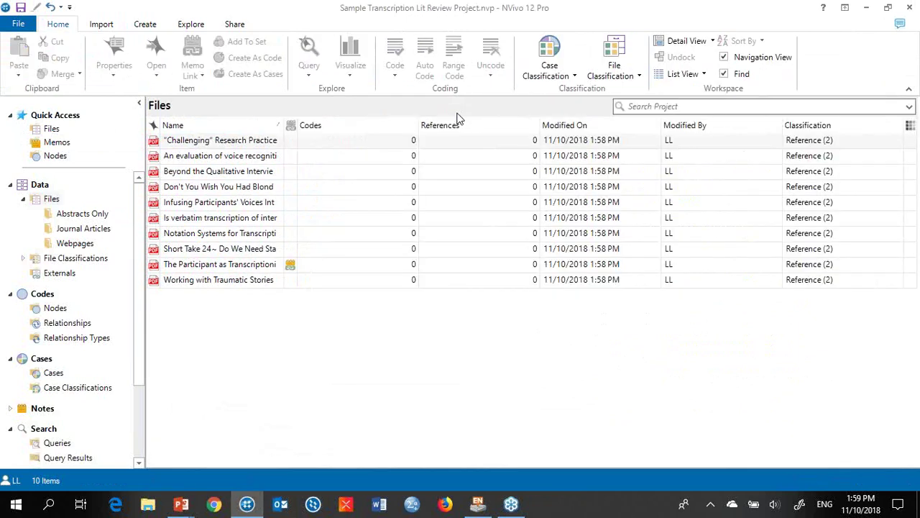
- Open the memo linked to The Participant as Transcriptionist, read the imported notes, and close the memo
click(360, 272)
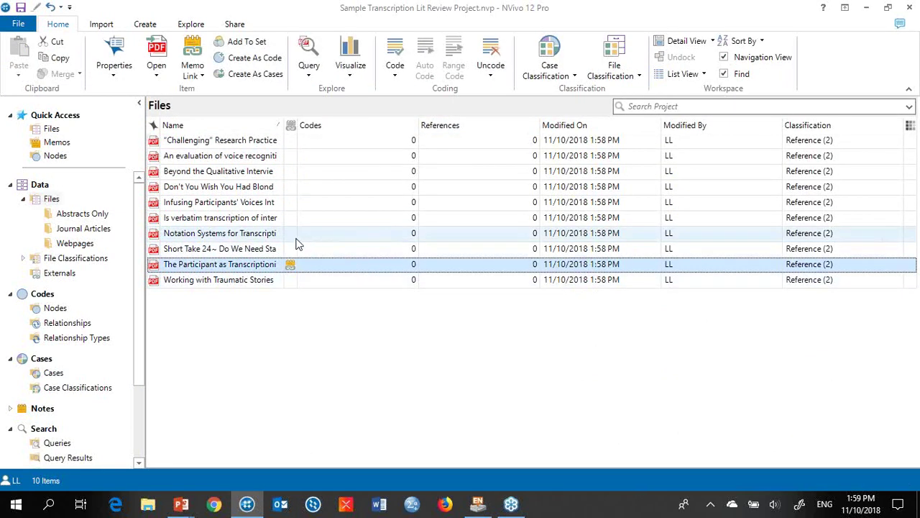
right_click(271, 273)
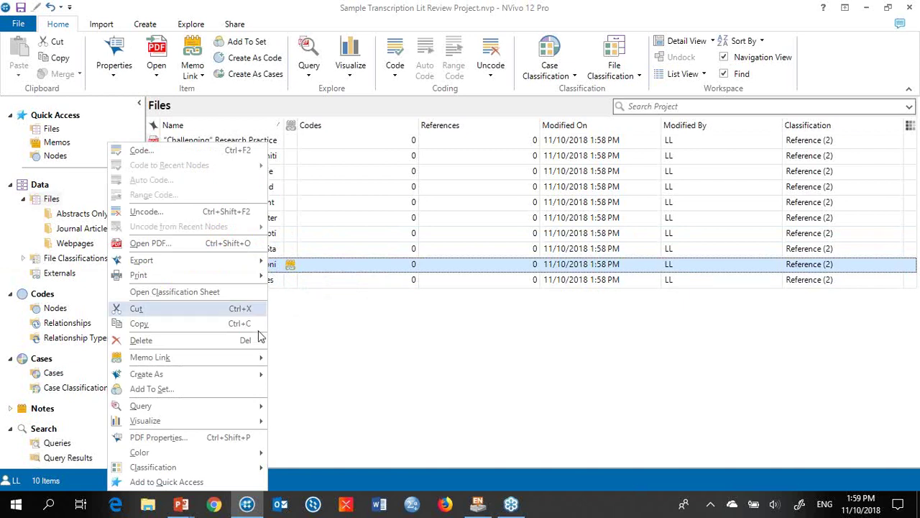
mouse_move(261, 357)
click(302, 360)
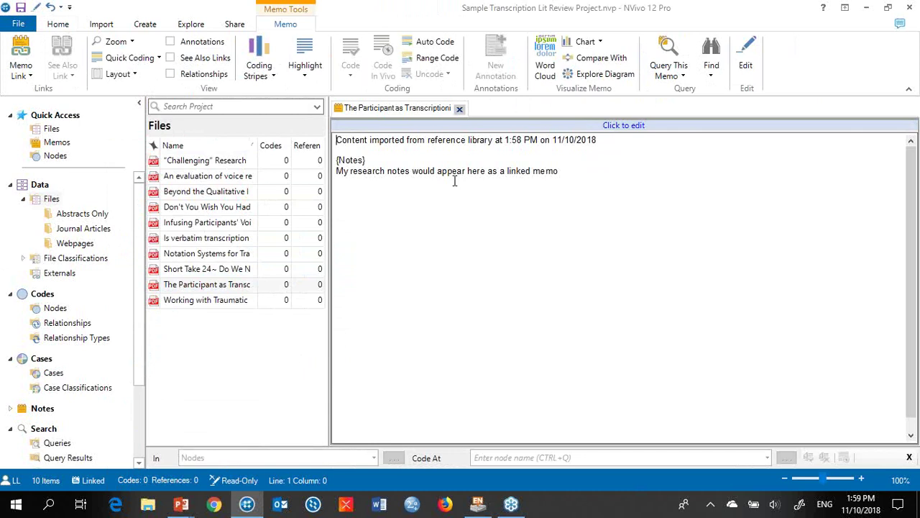
click(461, 112)
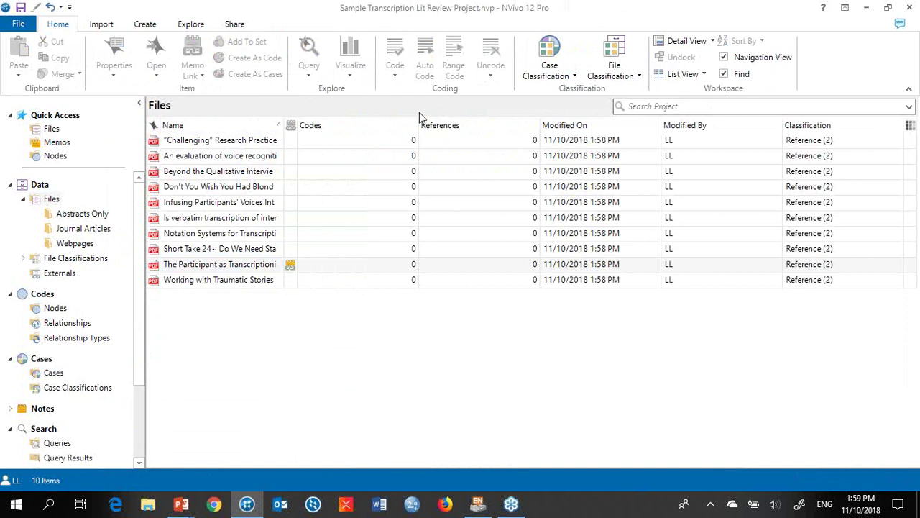
- Expand the Reference and Reference (2) file classifications and examine their attributes, including ISBN/ISSN and DOI
click(75, 261)
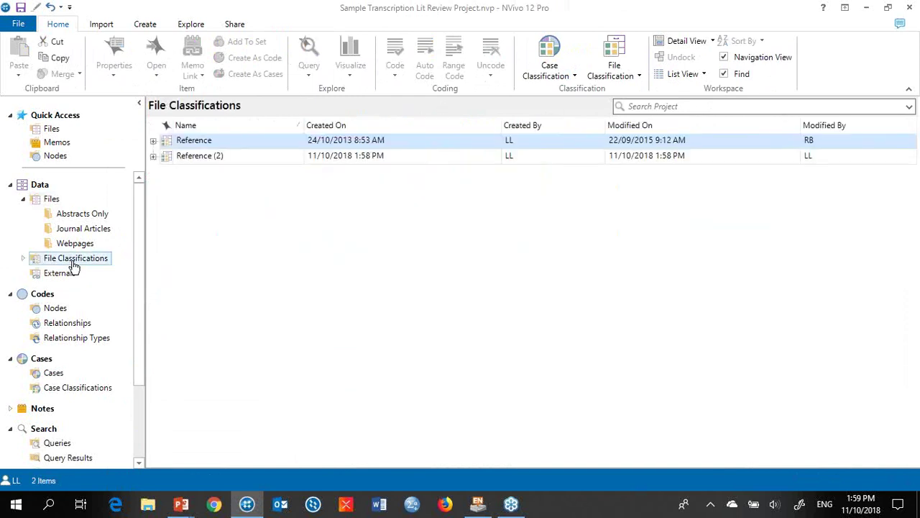
click(153, 141)
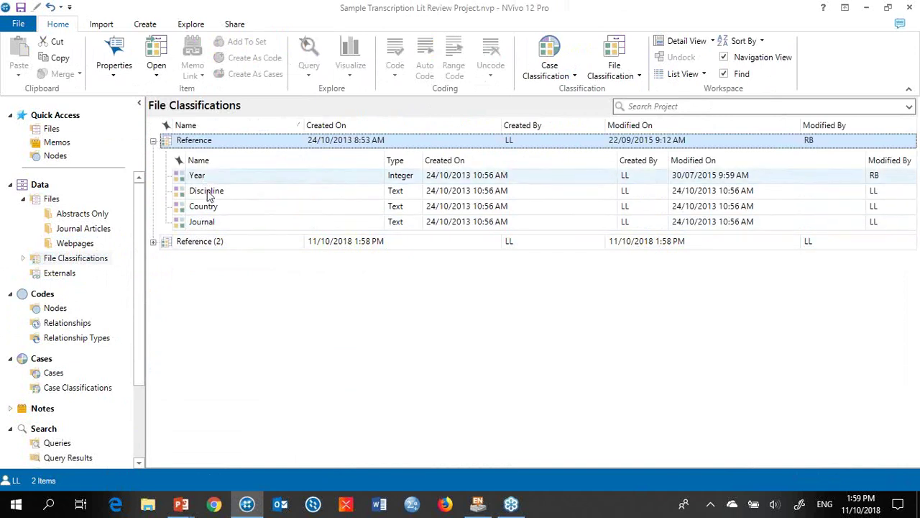
click(154, 242)
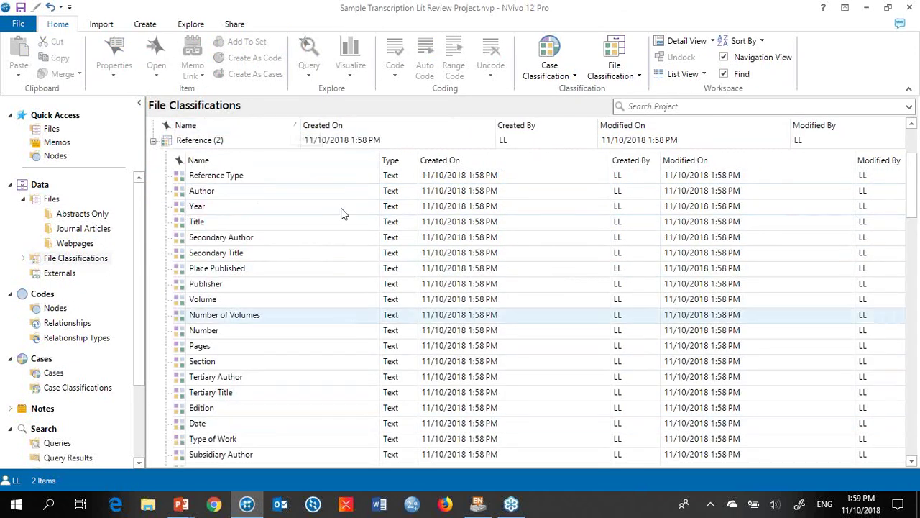
scroll(460, 288, down, 3)
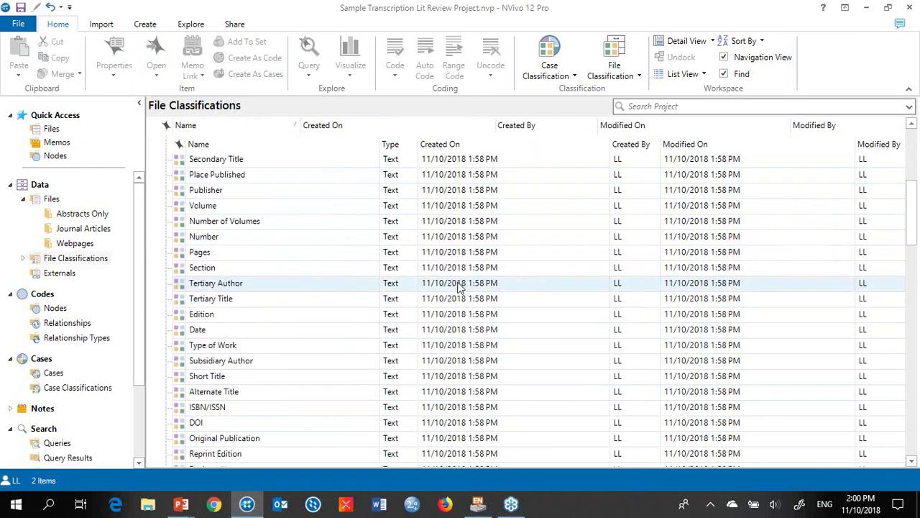
scroll(462, 288, down, 5)
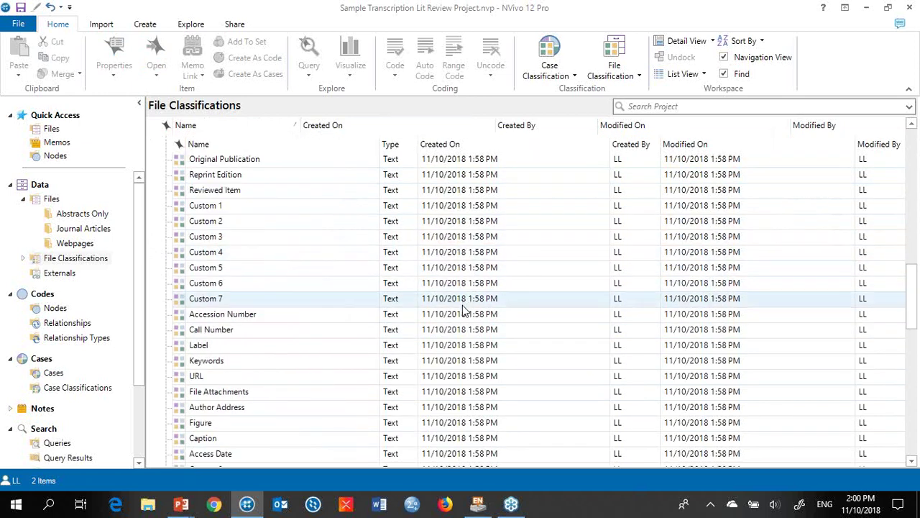
scroll(463, 313, down, 4)
scroll(465, 315, up, 5)
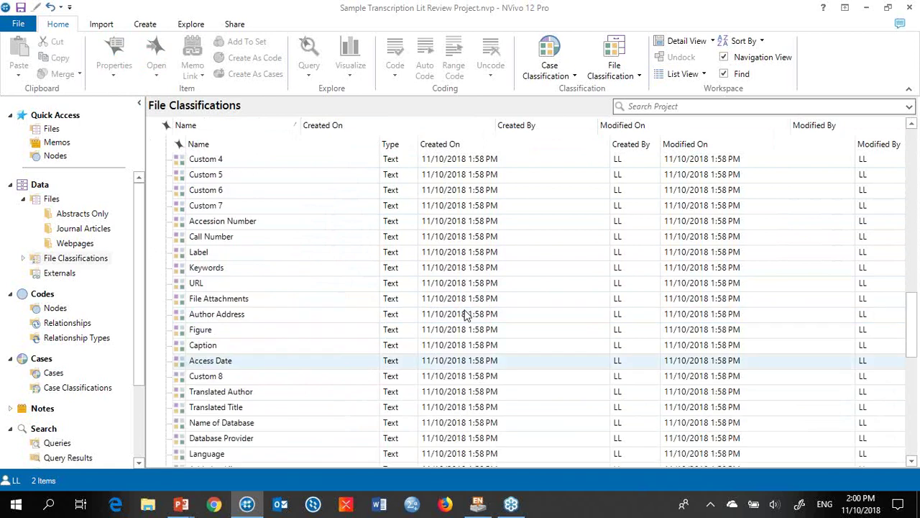
scroll(466, 316, up, 6)
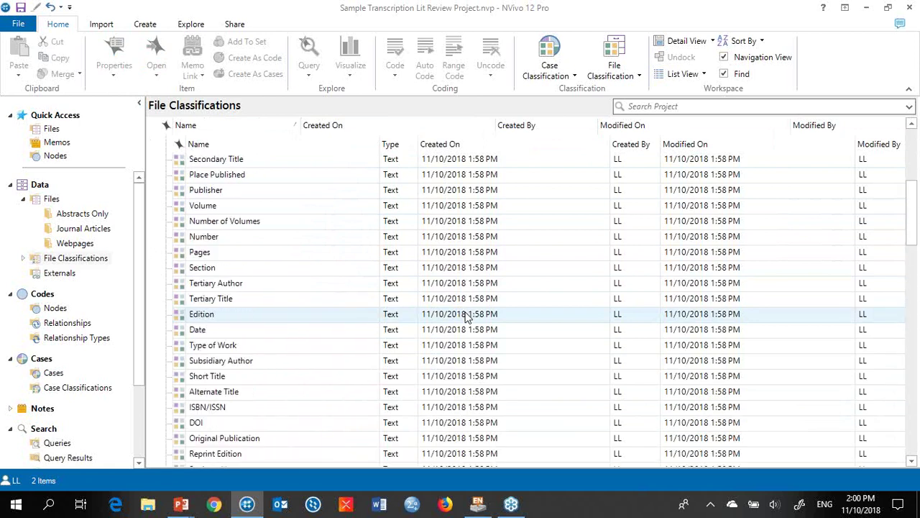
click(262, 409)
click(261, 425)
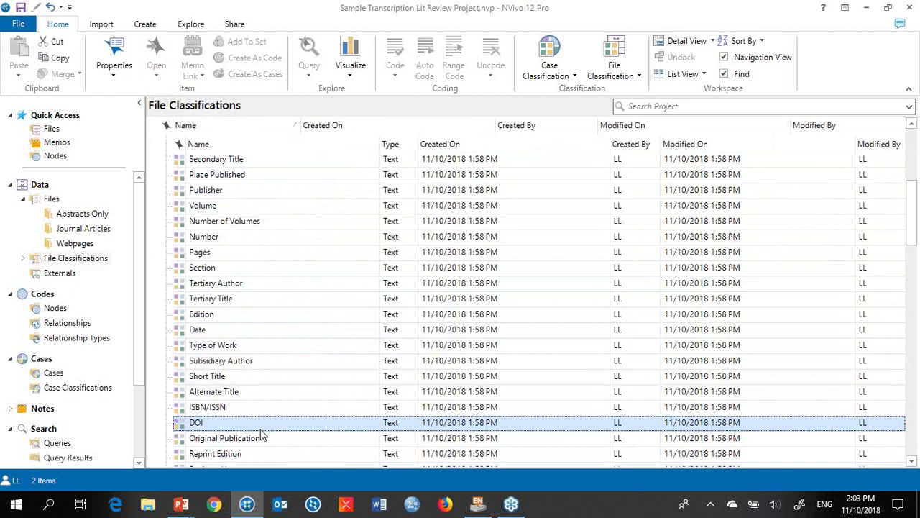
- Switch to the PowerPoint slide show and advance past Recommended reading to the Related AC training slide
click(184, 505)
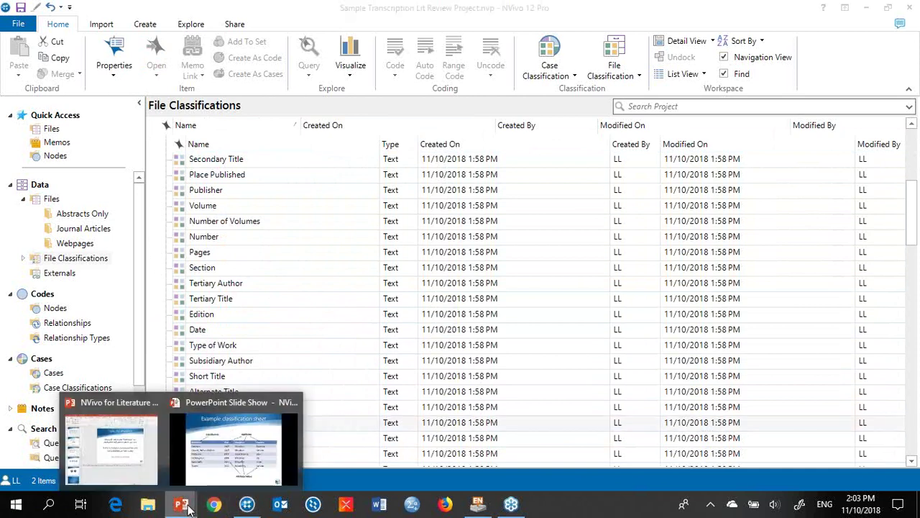
click(242, 460)
click(394, 370)
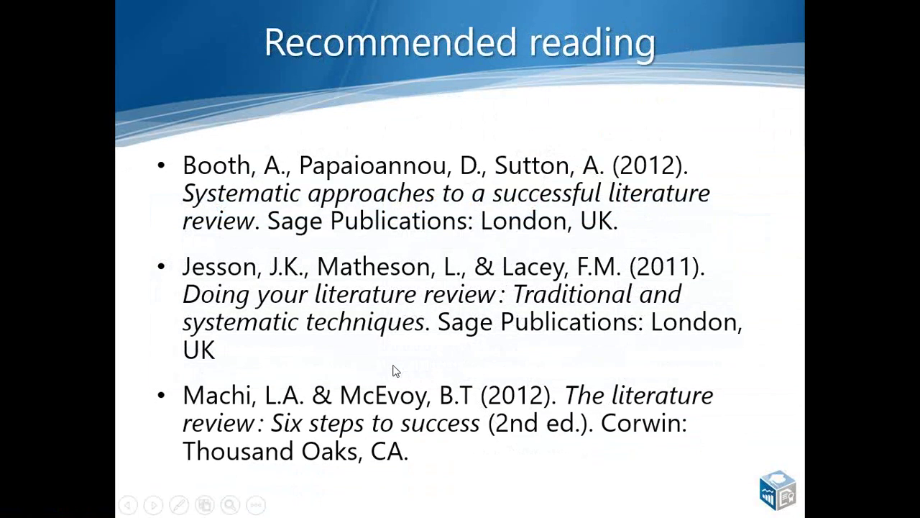
click(394, 370)
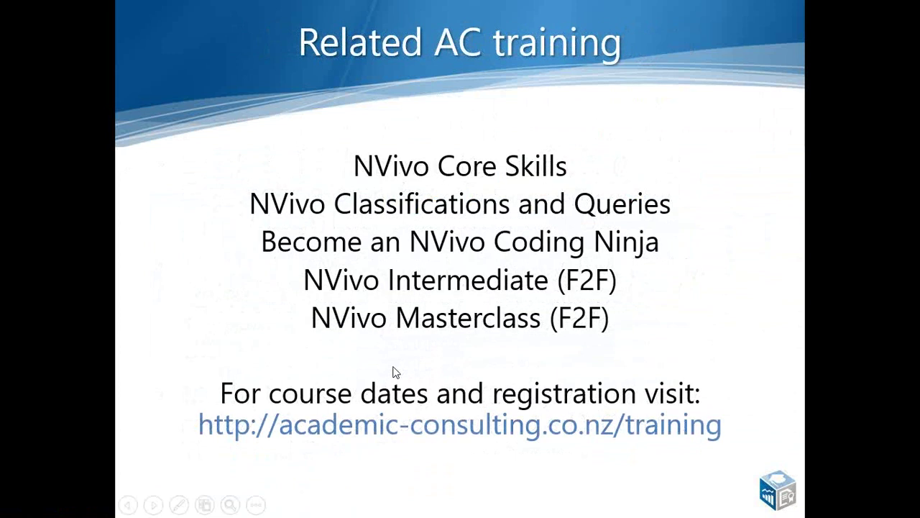